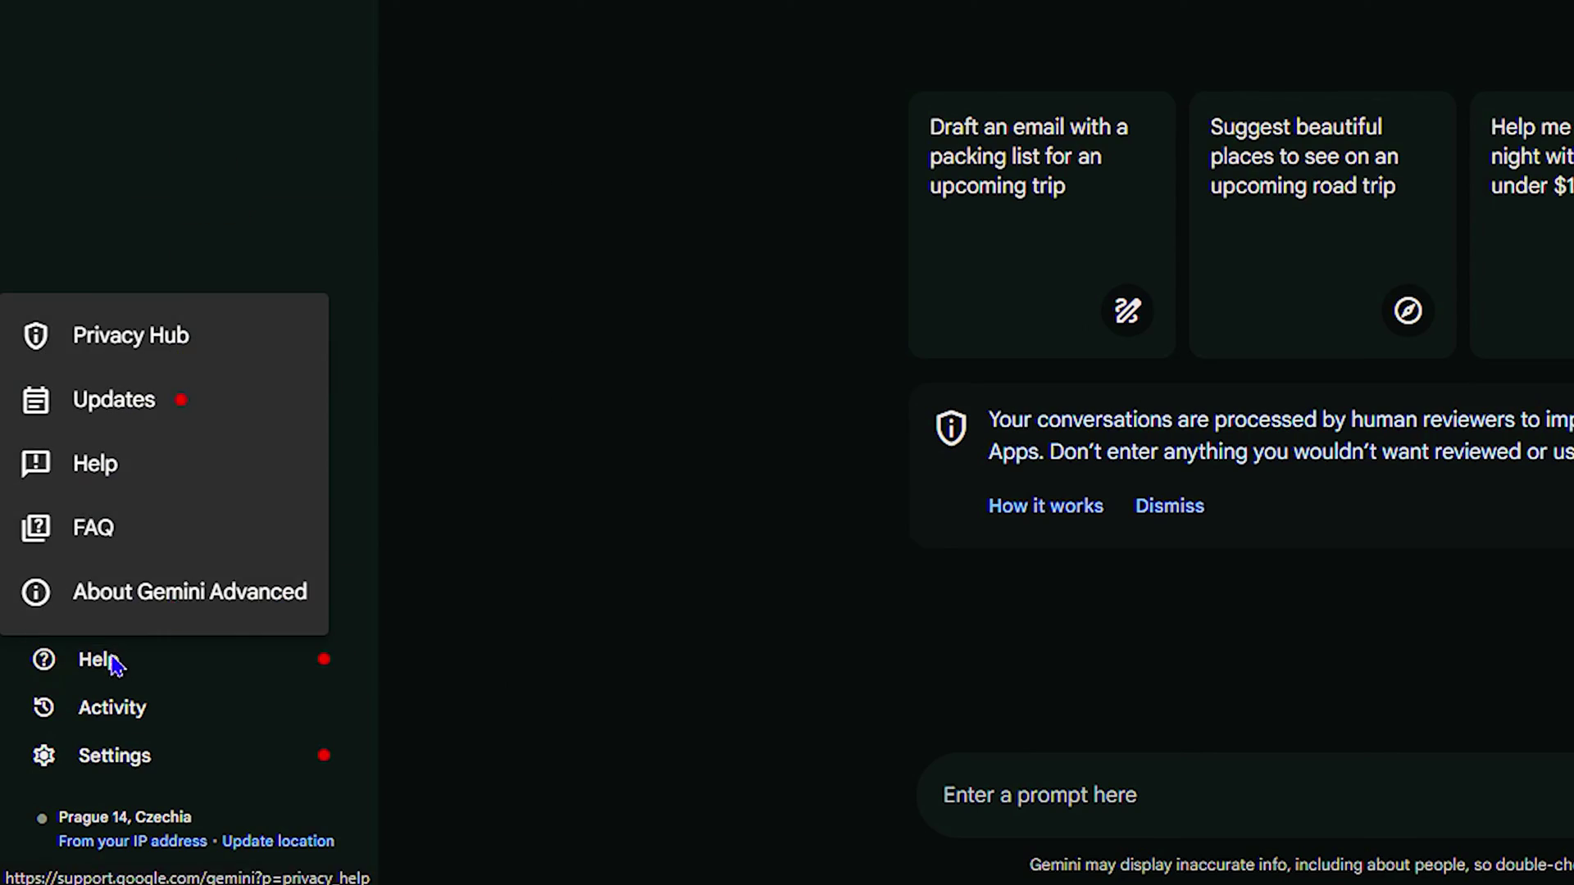
- Open the Extensions page from the Gemini settings
{"action": "left_click", "coordinate": [114, 755]}
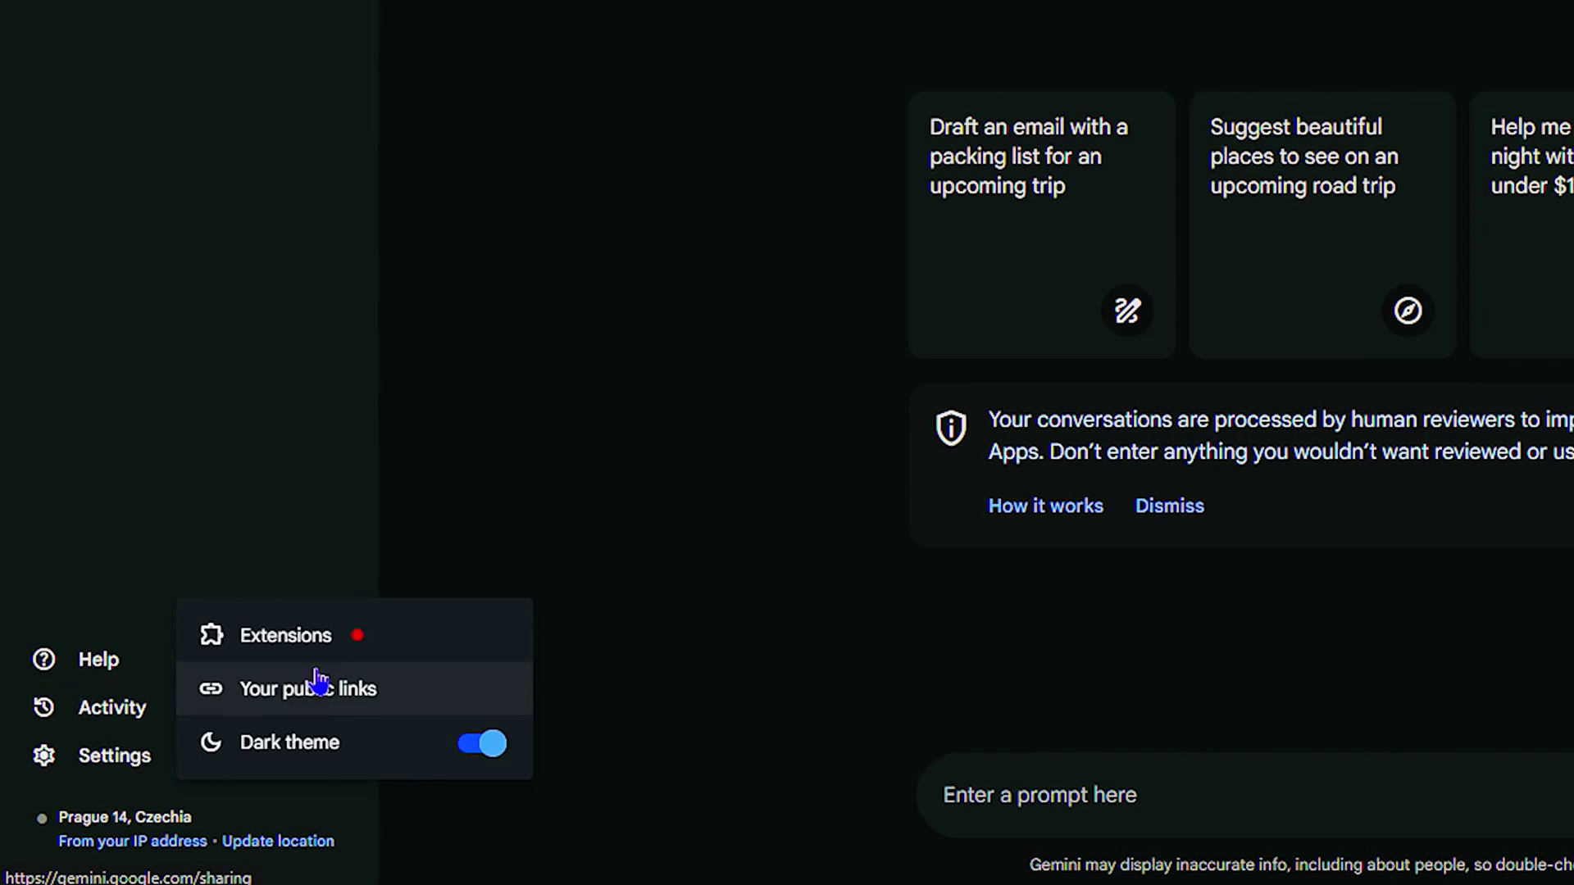
{"action": "left_click", "coordinate": [263, 637]}
{"action": "scroll", "coordinate": [616, 728], "scroll_direction": "up", "scroll_amount": 5}
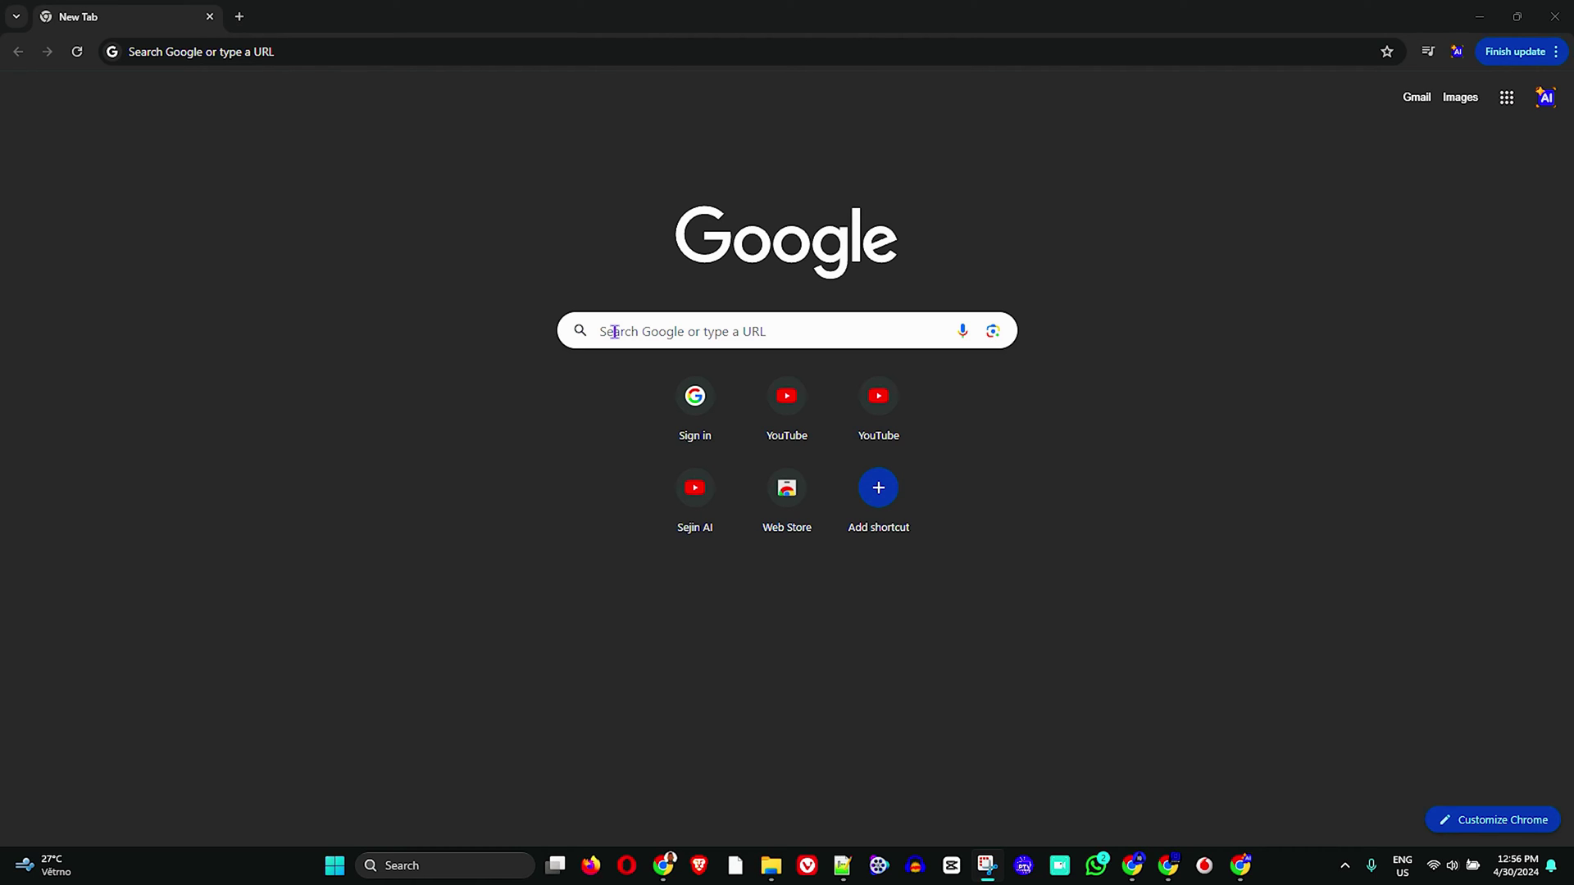
- Search Google for "bard" and open the Gemini website from the results
{"action": "left_click", "coordinate": [614, 332]}
{"action": "type", "text": "bard"}
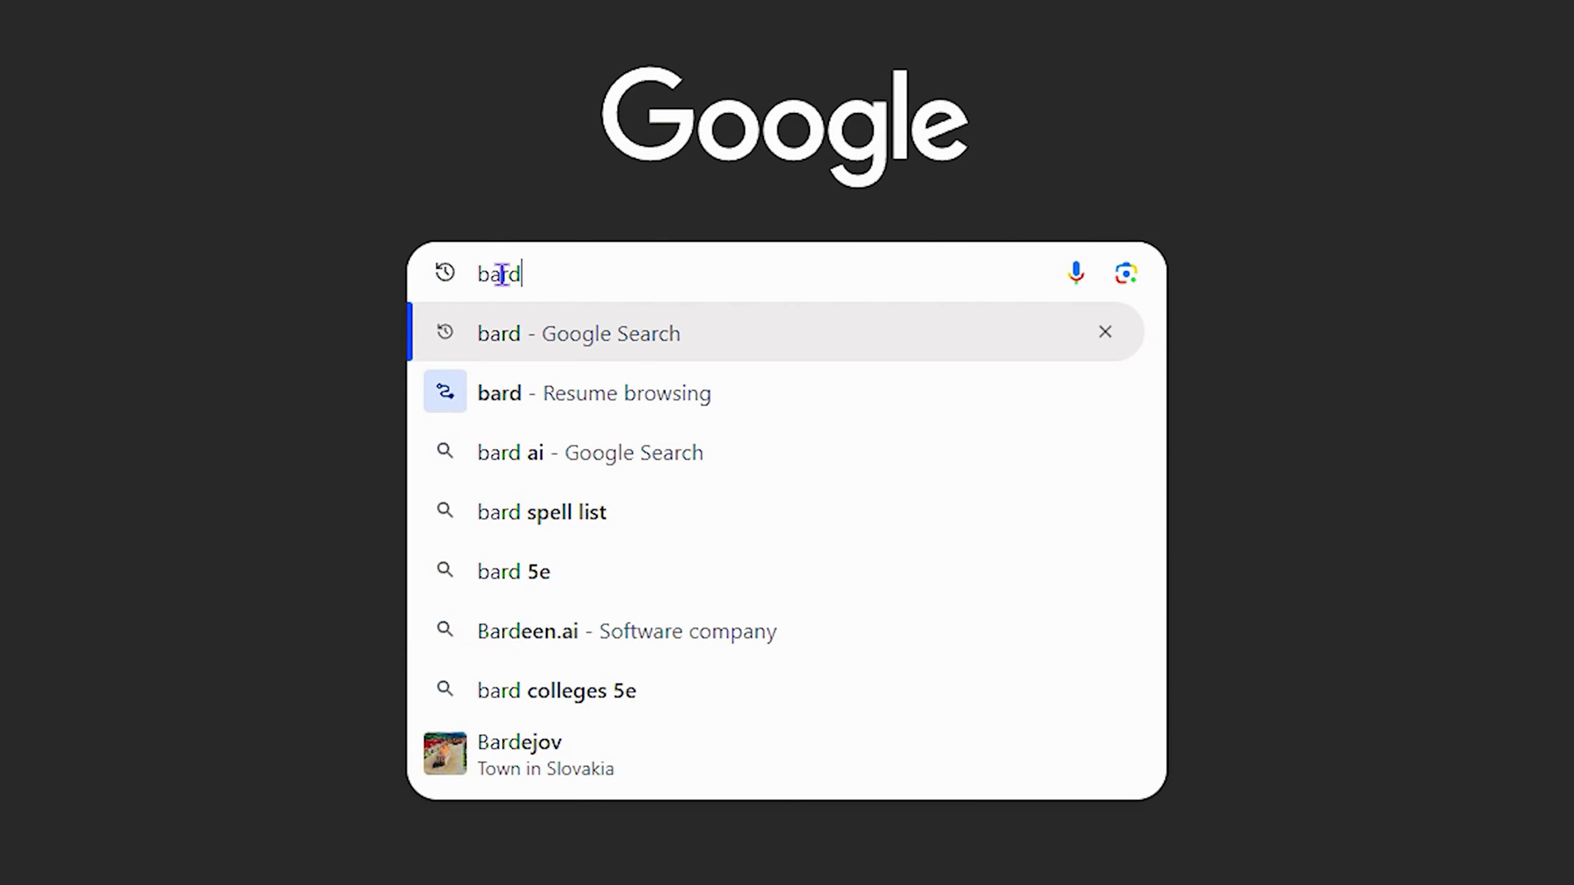
{"action": "key", "text": "Return"}
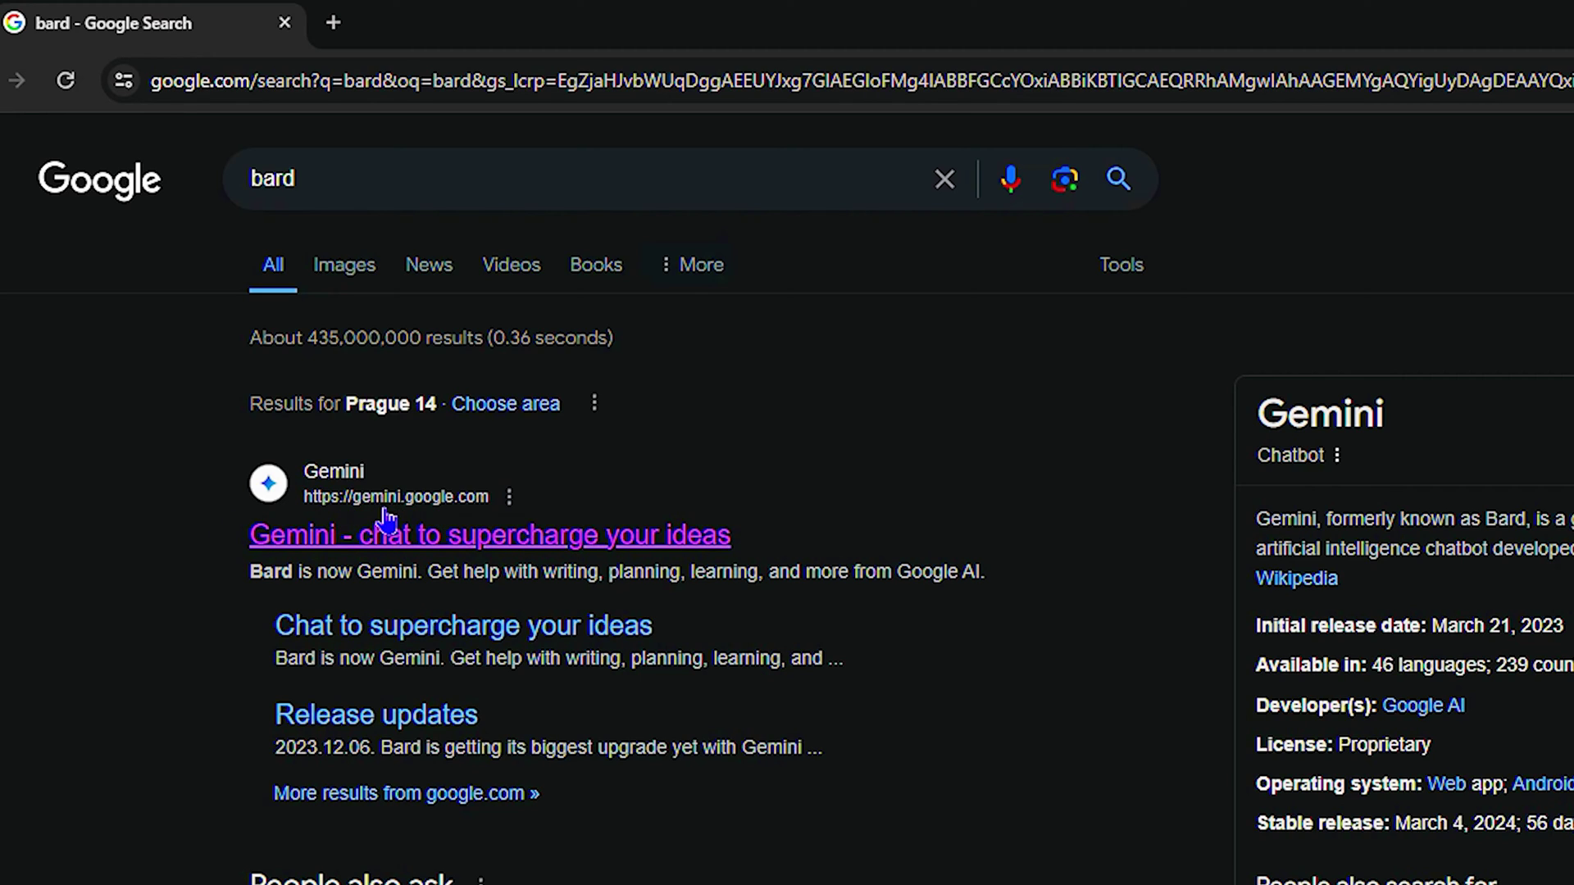
{"action": "left_click", "coordinate": [437, 544]}
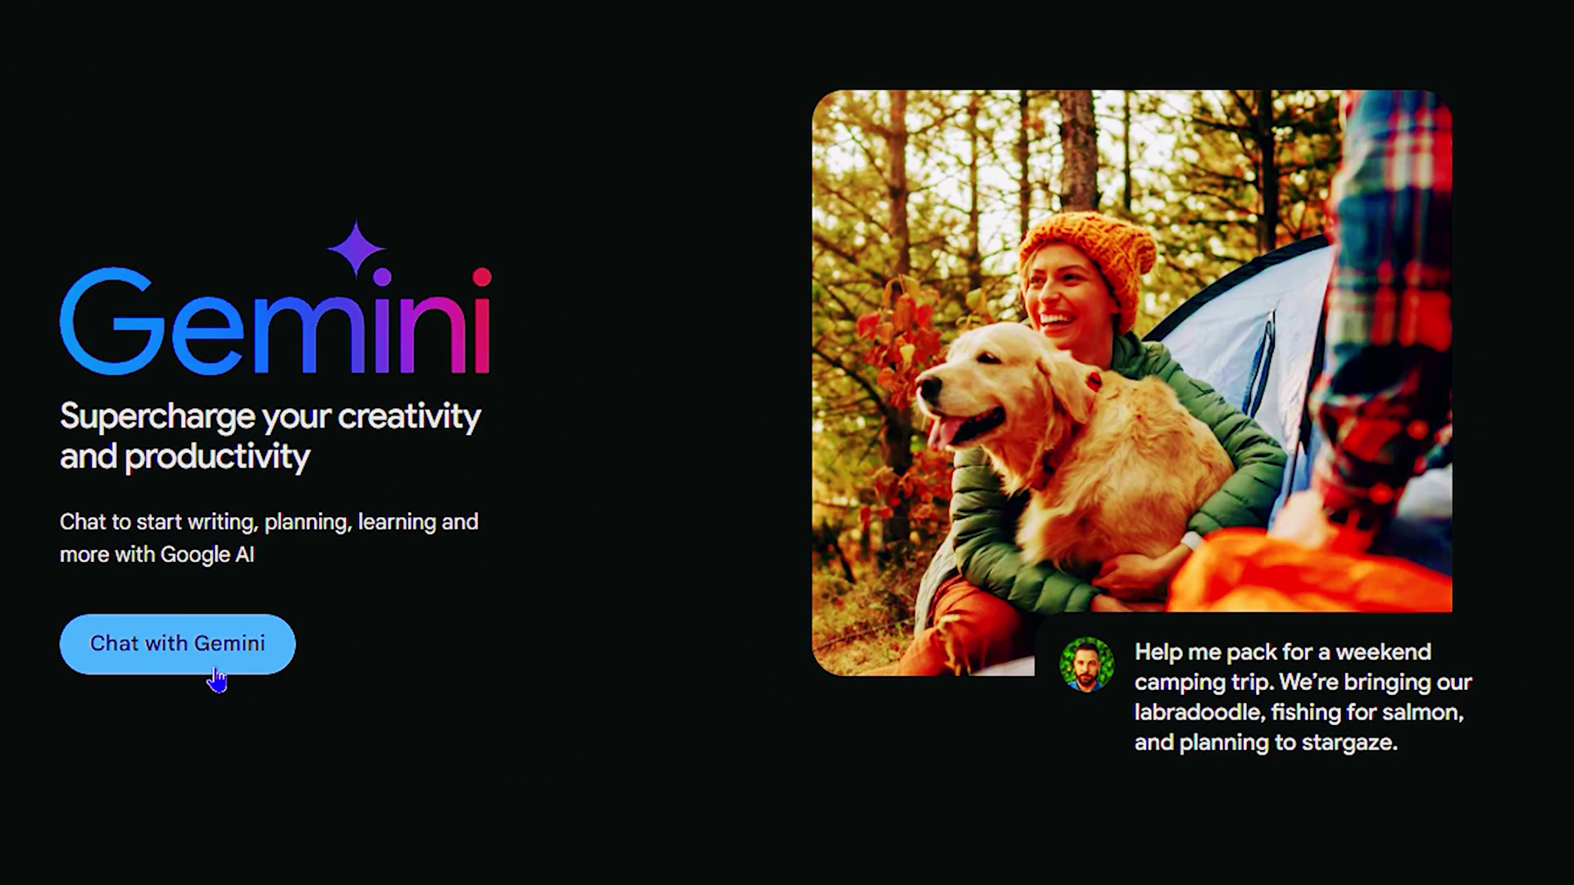
{"action": "left_click", "coordinate": [116, 653]}
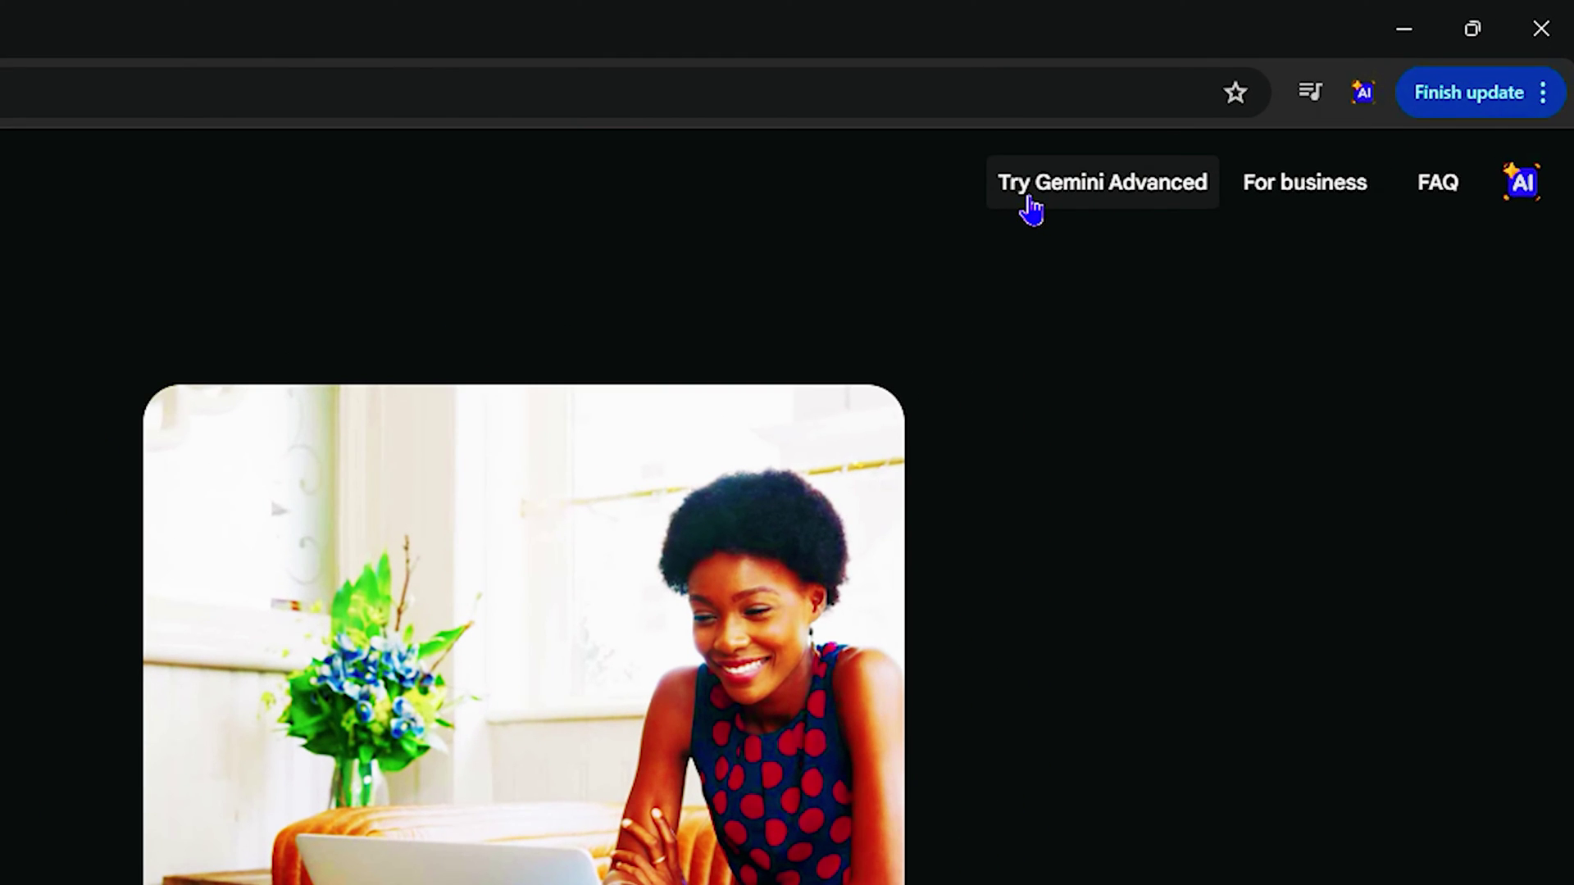
- Open the Gemini Advanced offer and compare the features and monthly prices of the Gemini and Gemini Advanced plans
{"action": "left_click", "coordinate": [1080, 204]}
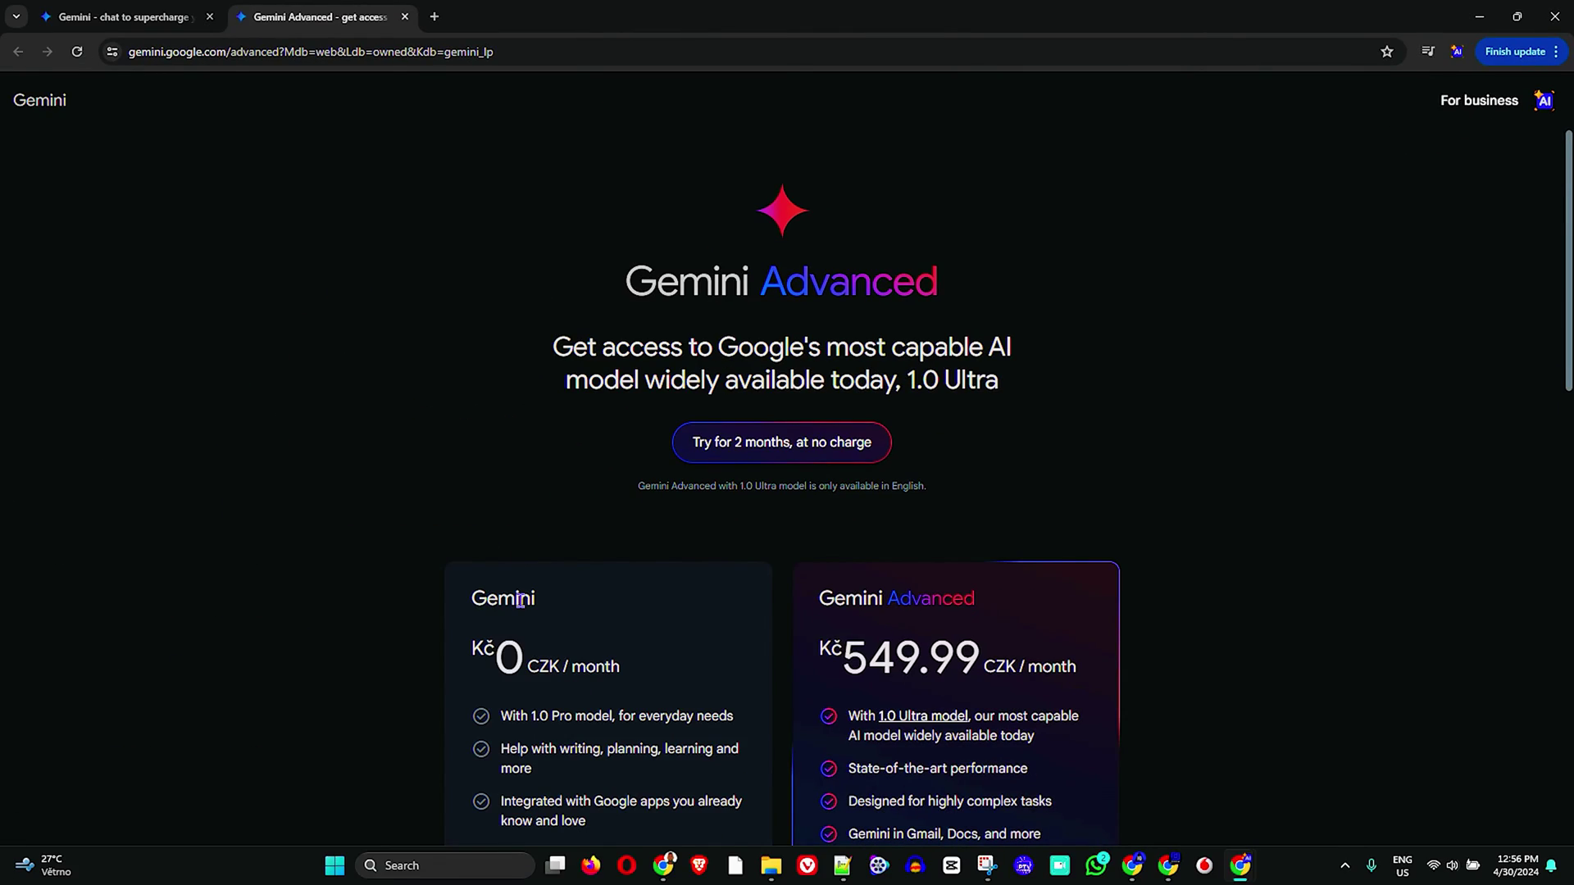
{"action": "scroll", "coordinate": [555, 660], "scroll_direction": "down", "scroll_amount": 2}
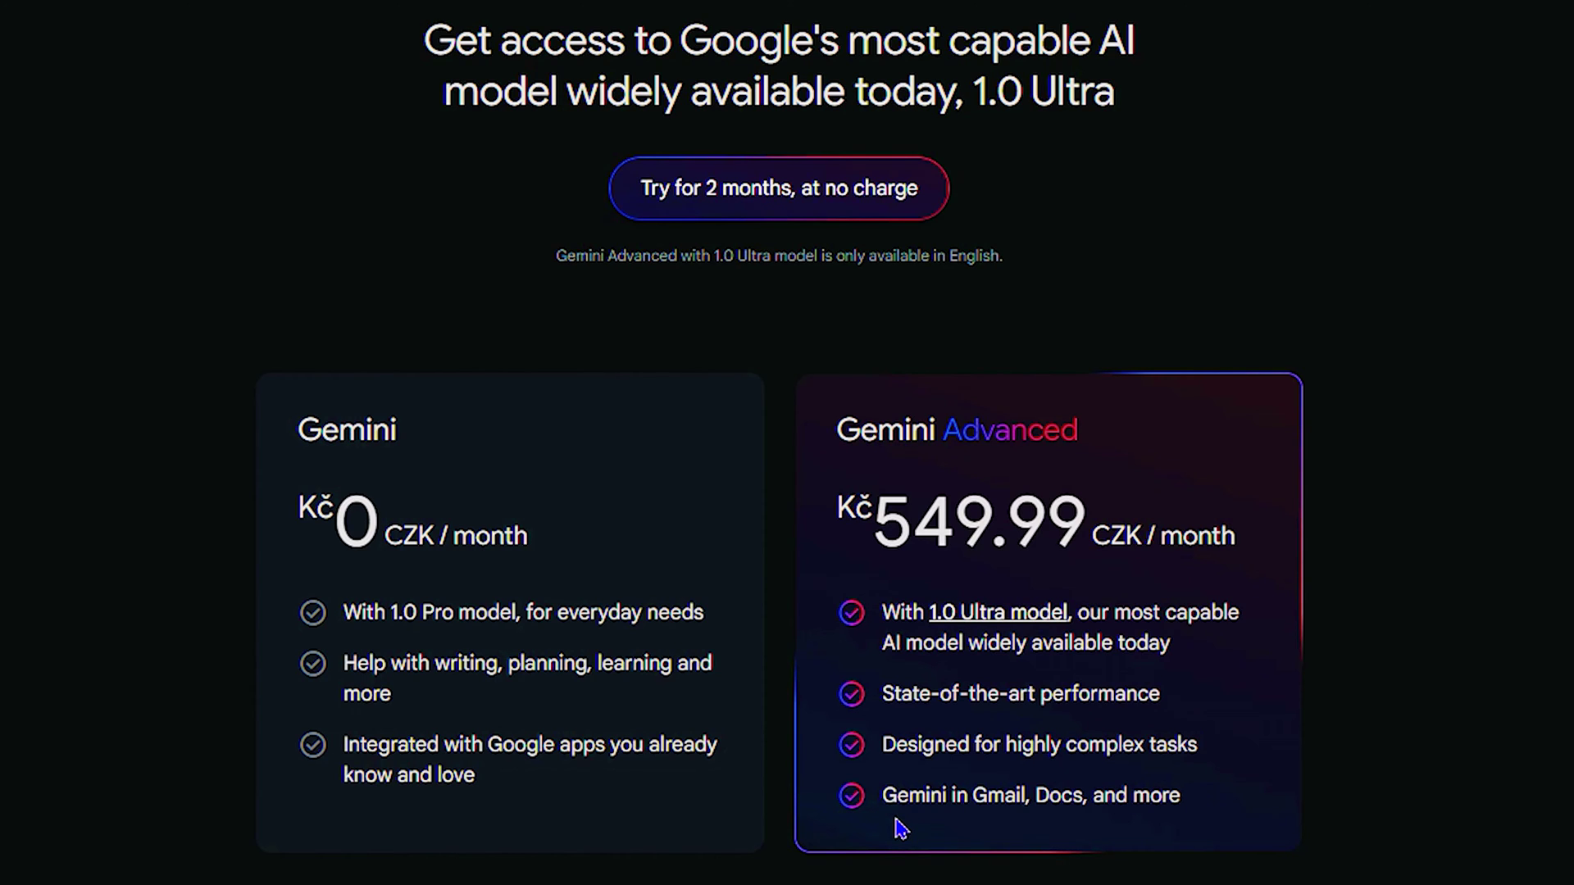
{"action": "scroll", "coordinate": [583, 529], "scroll_direction": "down", "scroll_amount": 2}
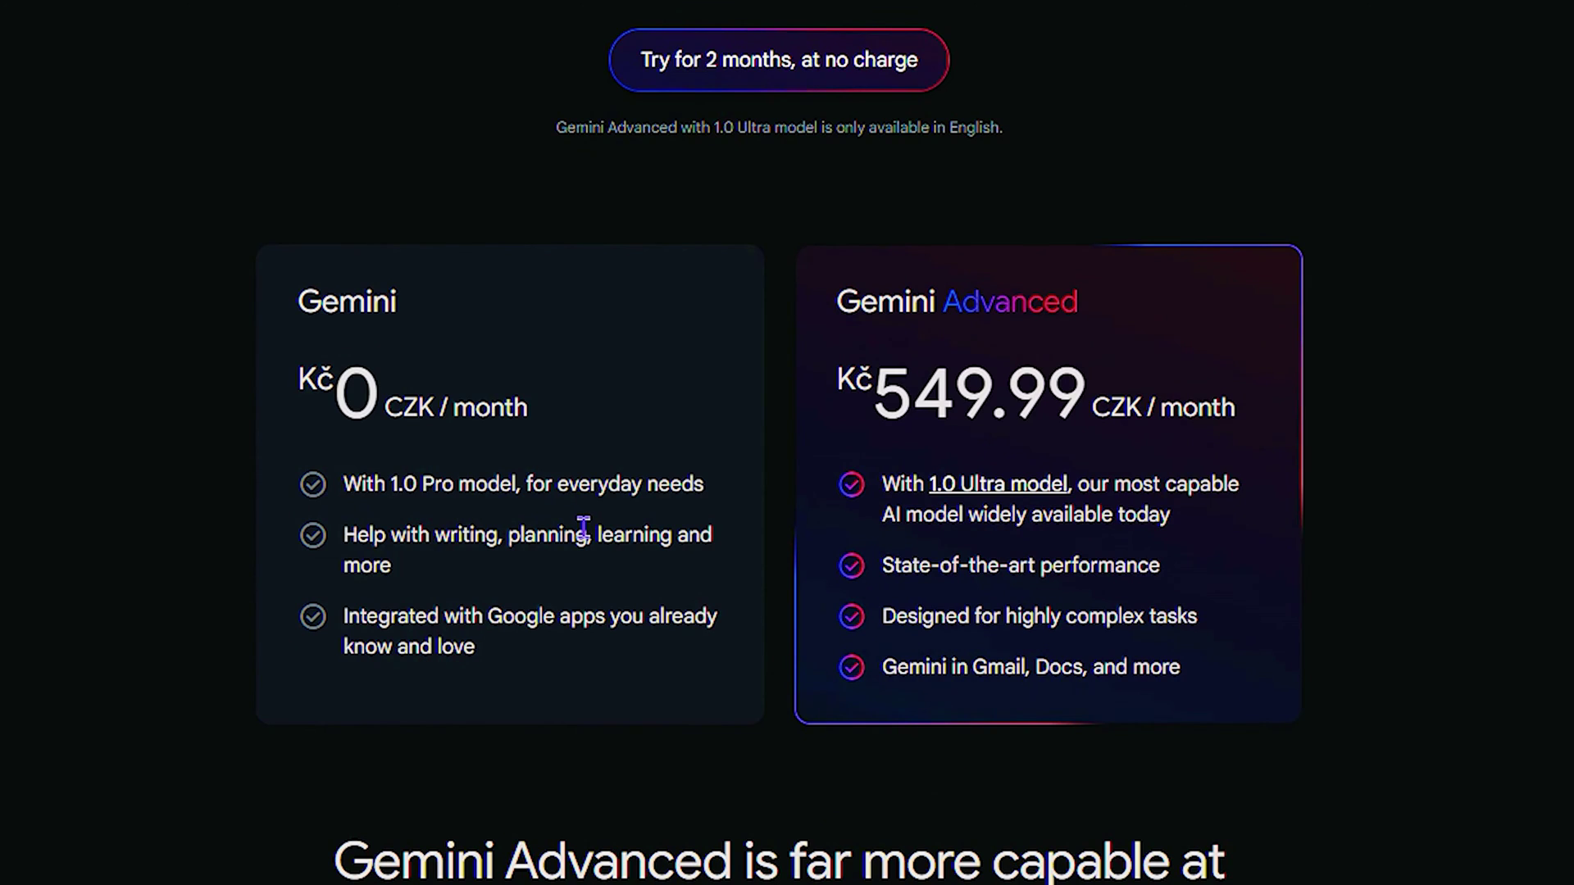
{"action": "scroll", "coordinate": [582, 528], "scroll_direction": "down", "scroll_amount": 10}
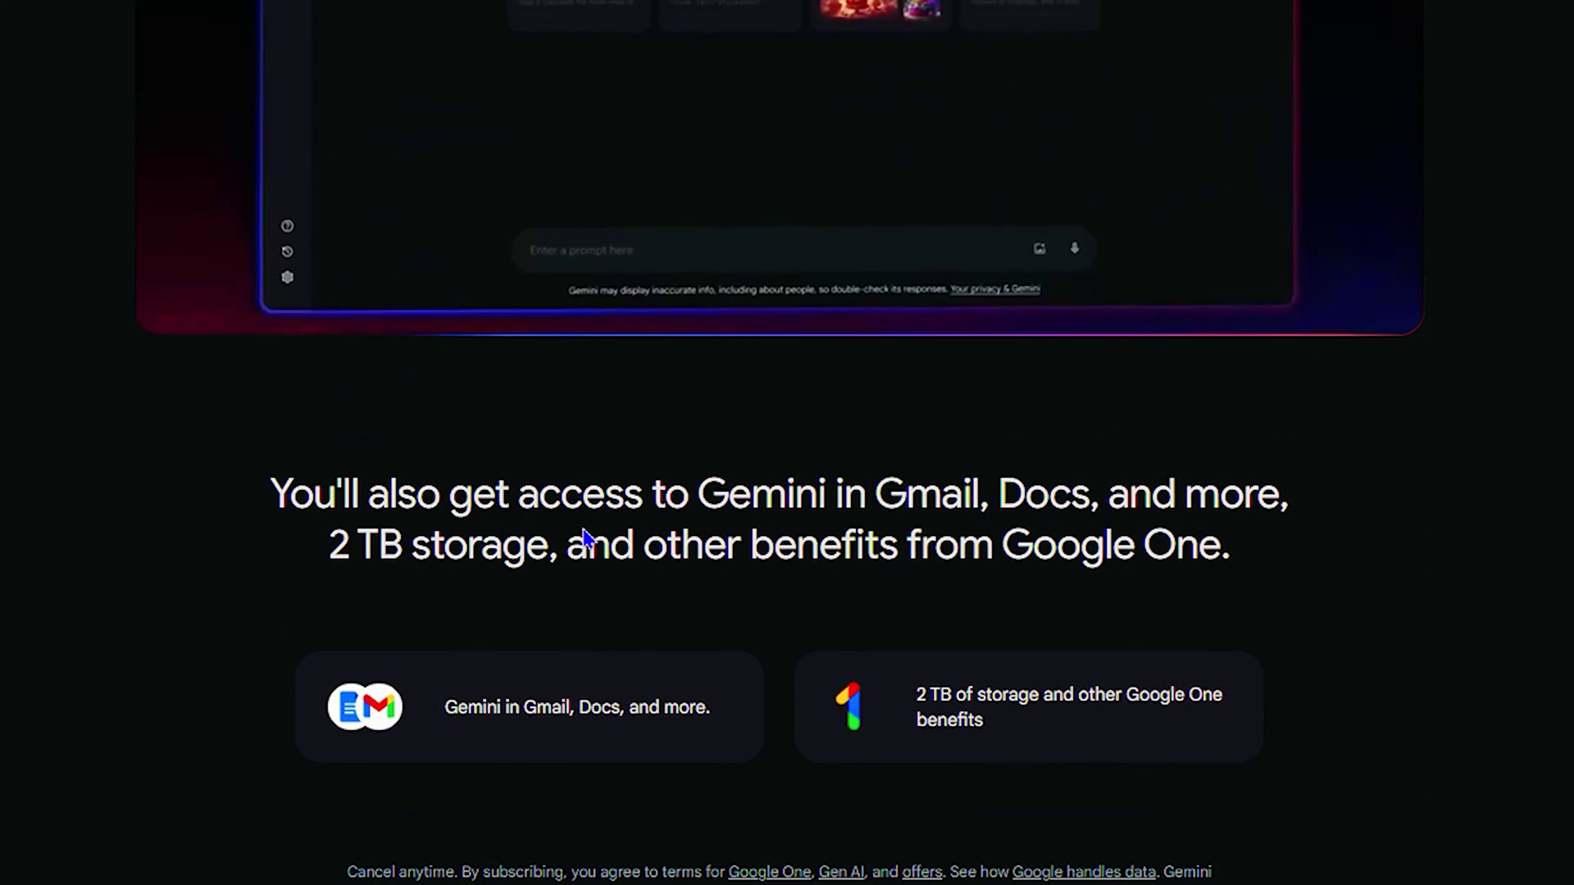
{"action": "scroll", "coordinate": [586, 537], "scroll_direction": "up", "scroll_amount": 12}
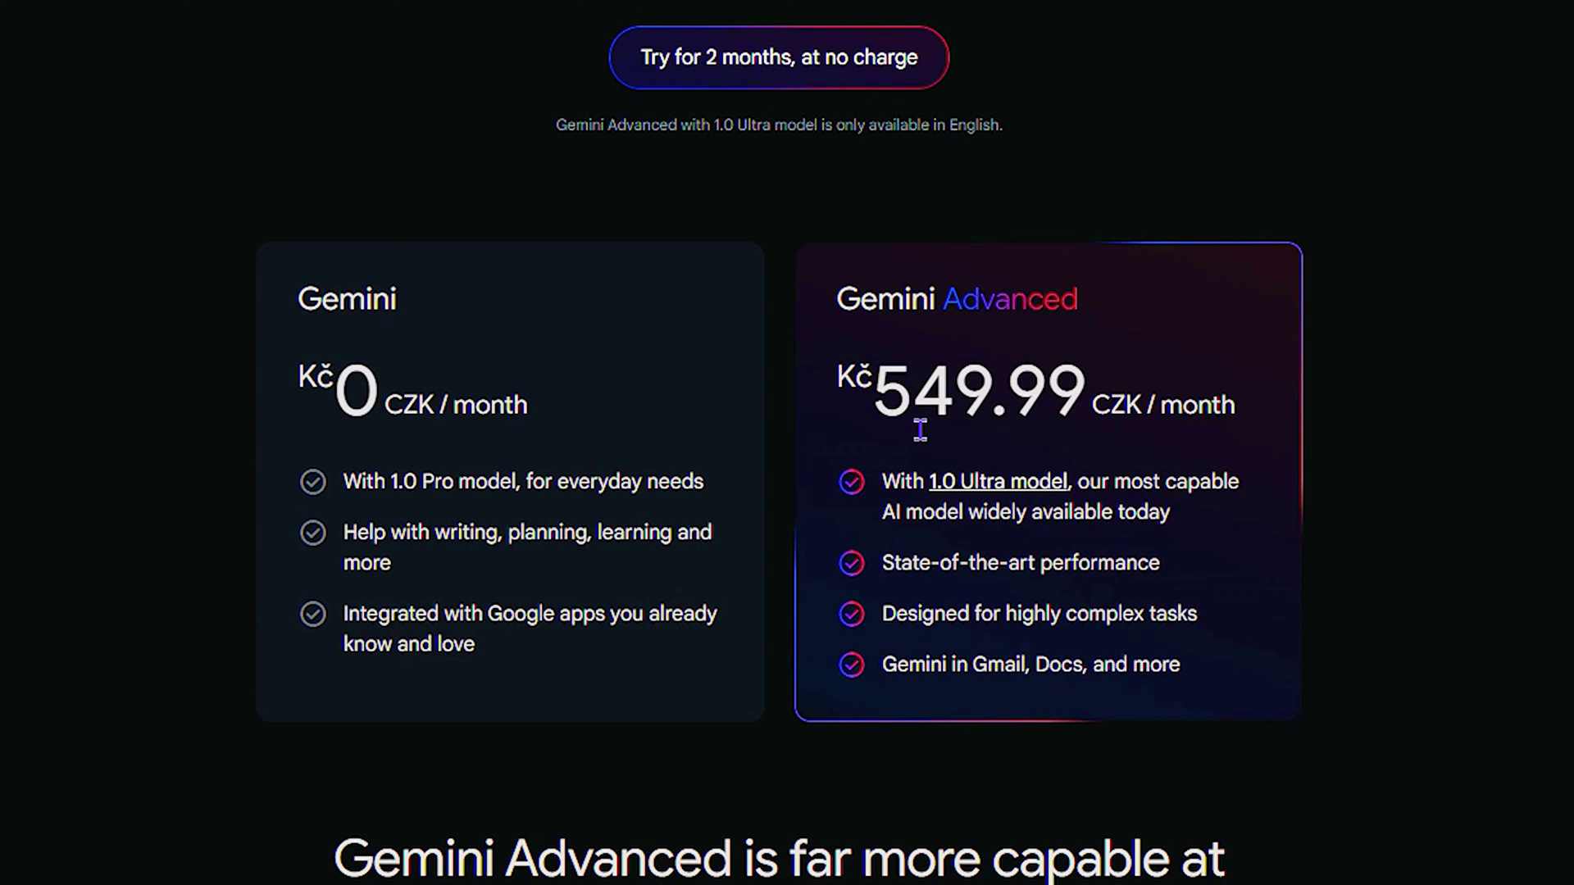
{"action": "left_click_drag", "start_coordinate": [862, 386], "coordinate": [1100, 393]}
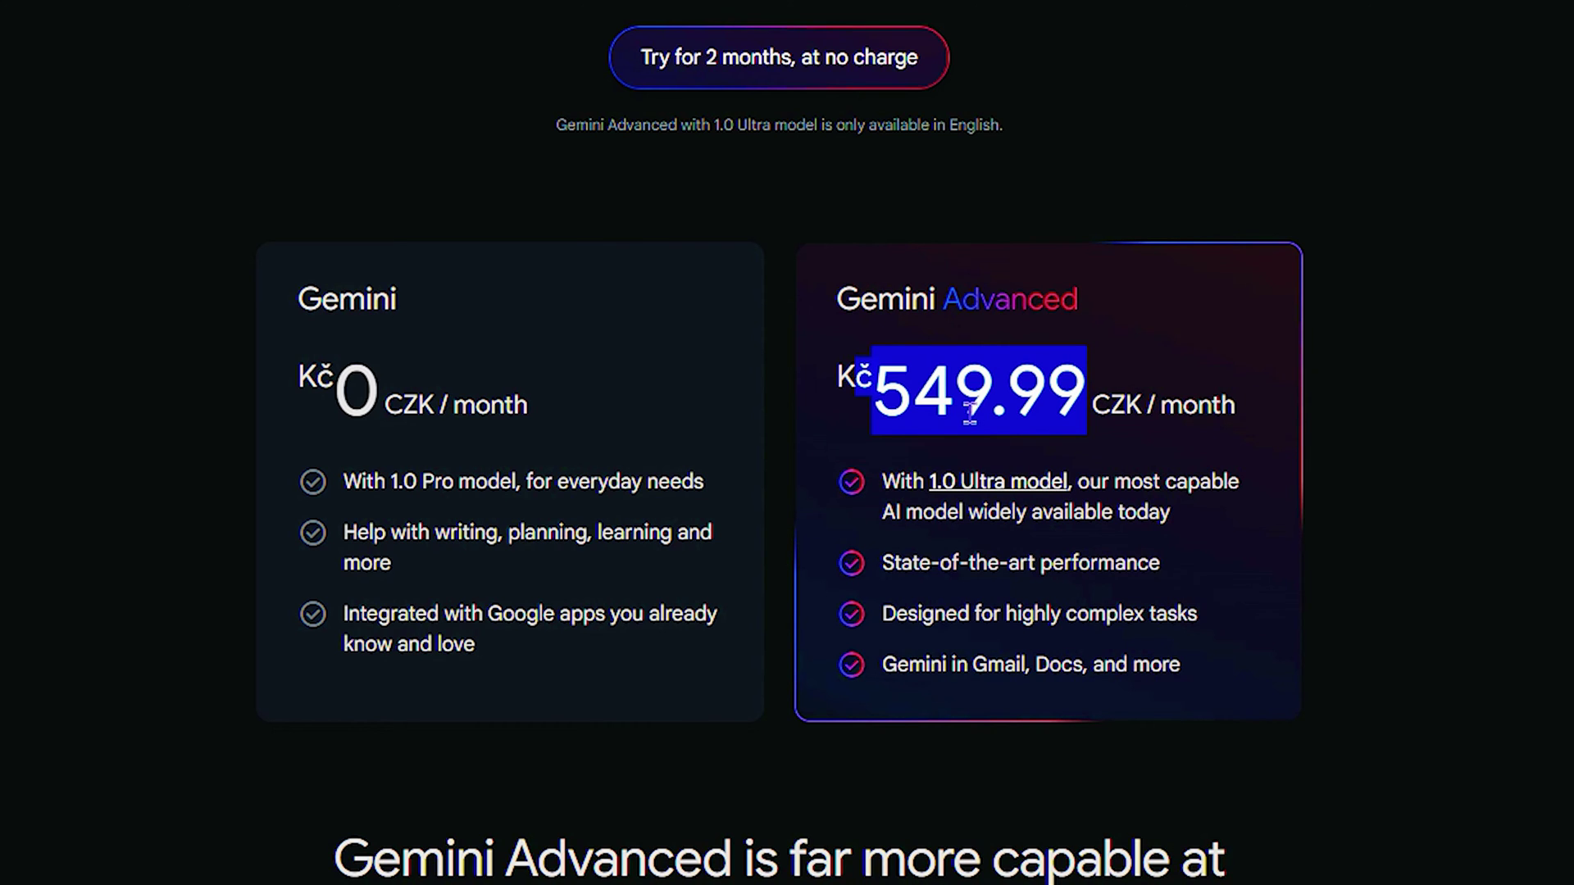
{"action": "scroll", "coordinate": [815, 520], "scroll_direction": "up", "scroll_amount": 4}
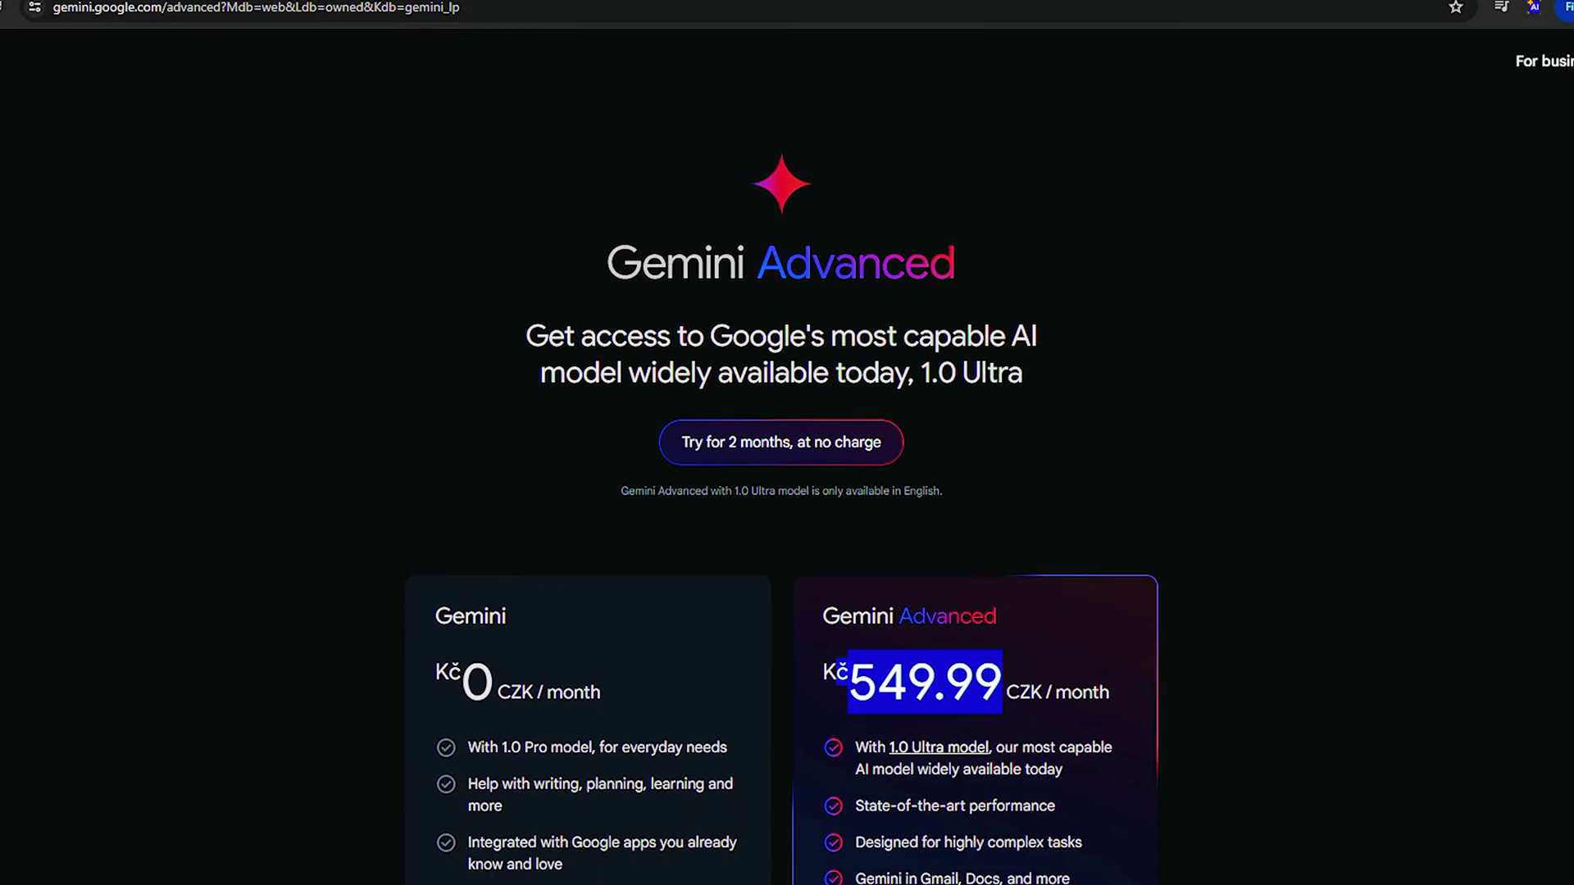
- Start a chat from the Gemini home page and agree to the Terms & Privacy notice
{"action": "left_click", "coordinate": [63, 99]}
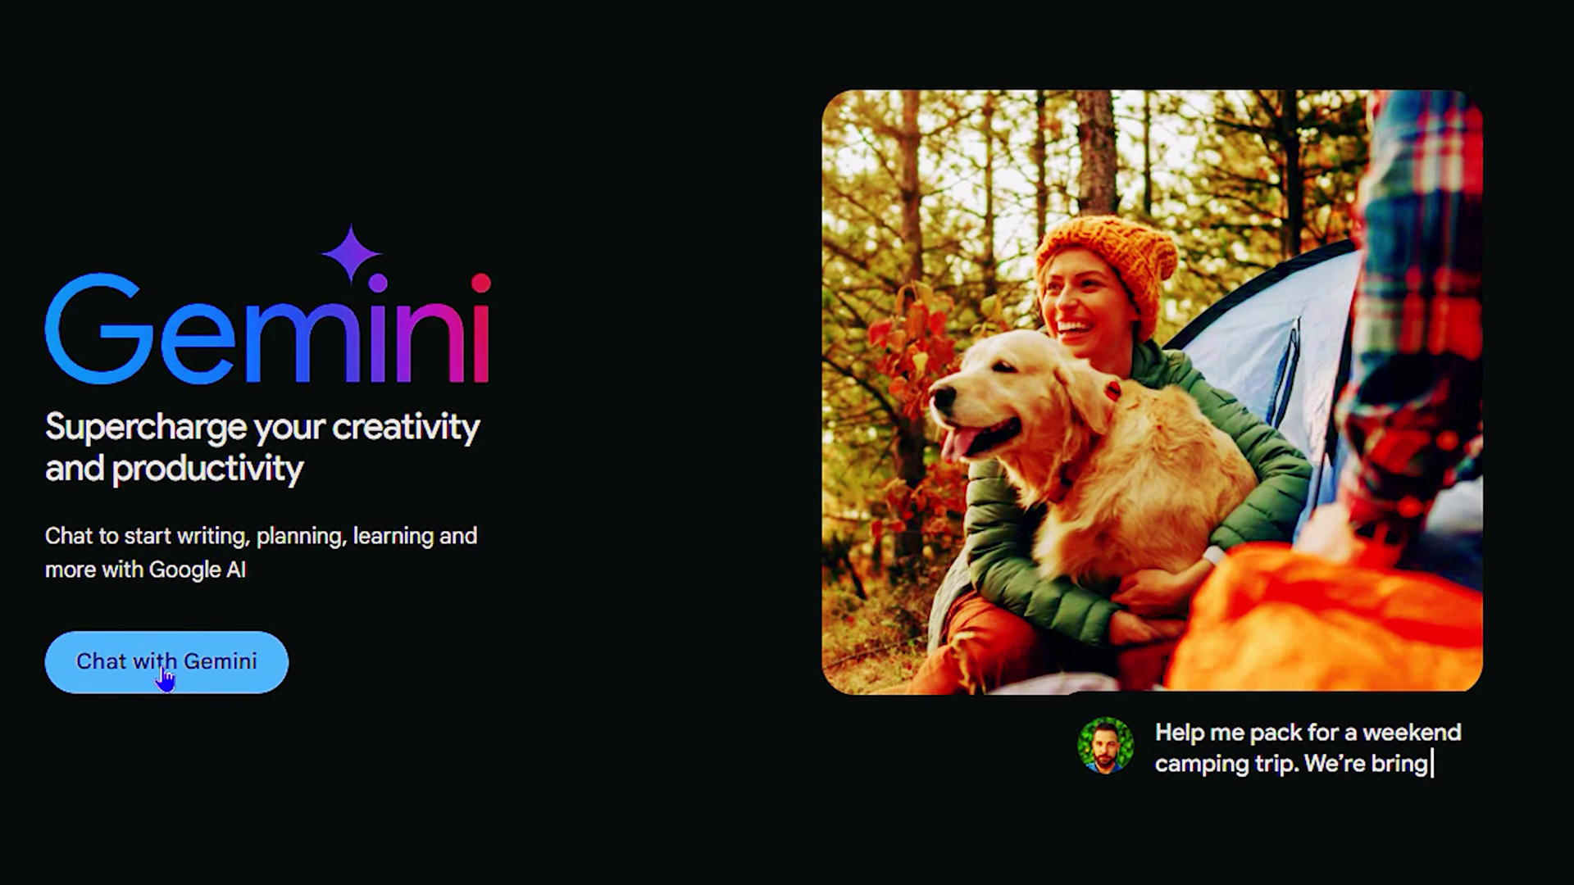
{"action": "left_click", "coordinate": [165, 677]}
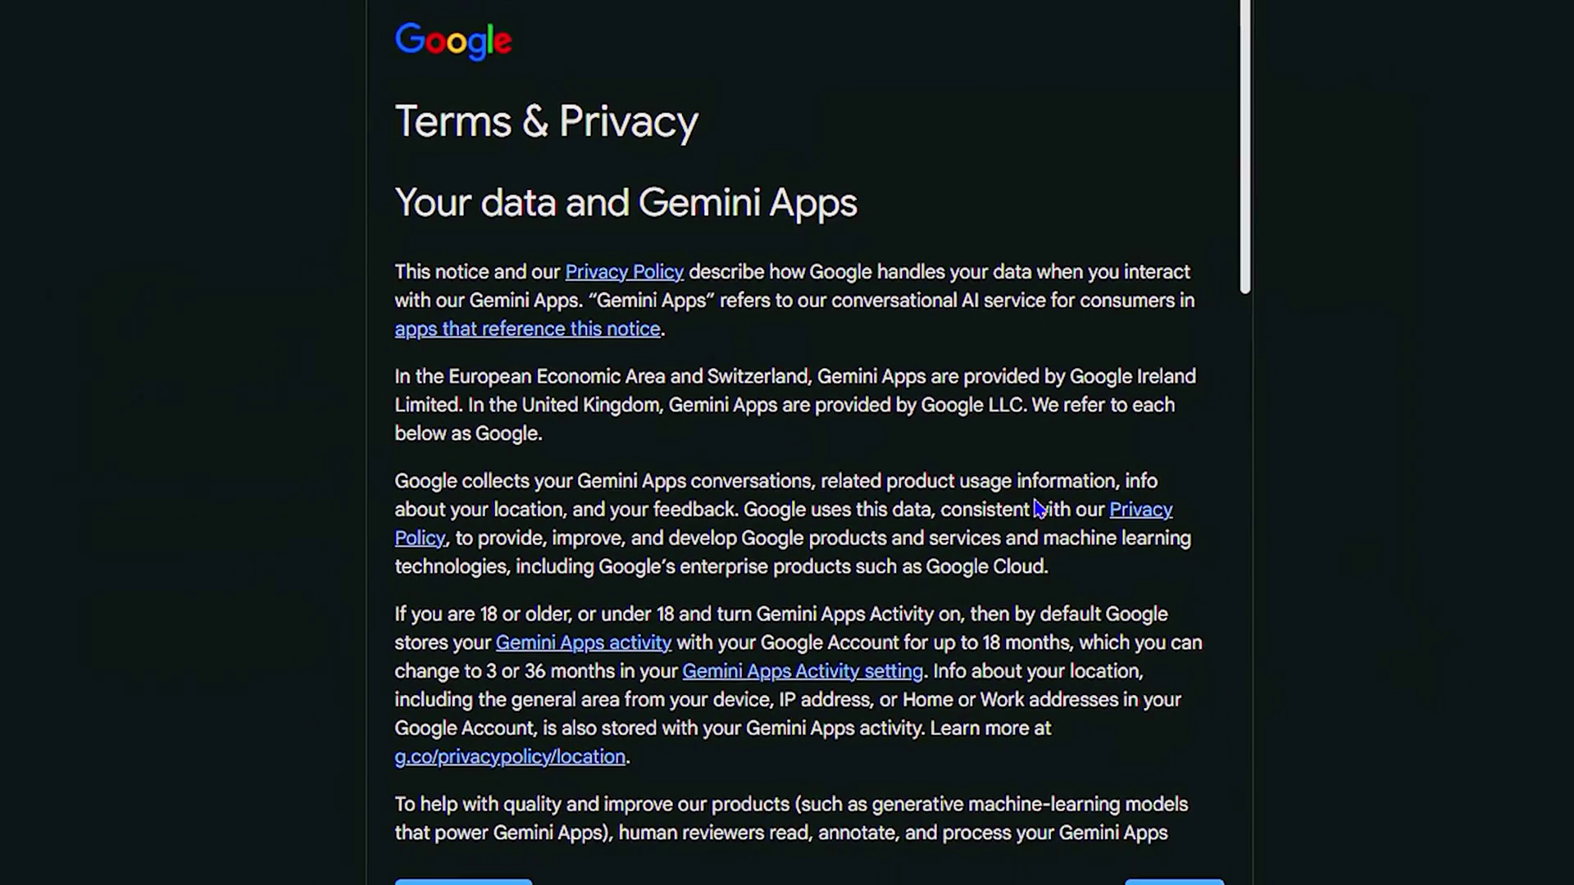
{"action": "scroll", "coordinate": [1037, 508], "scroll_direction": "down", "scroll_amount": 8}
{"action": "left_click", "coordinate": [1172, 882]}
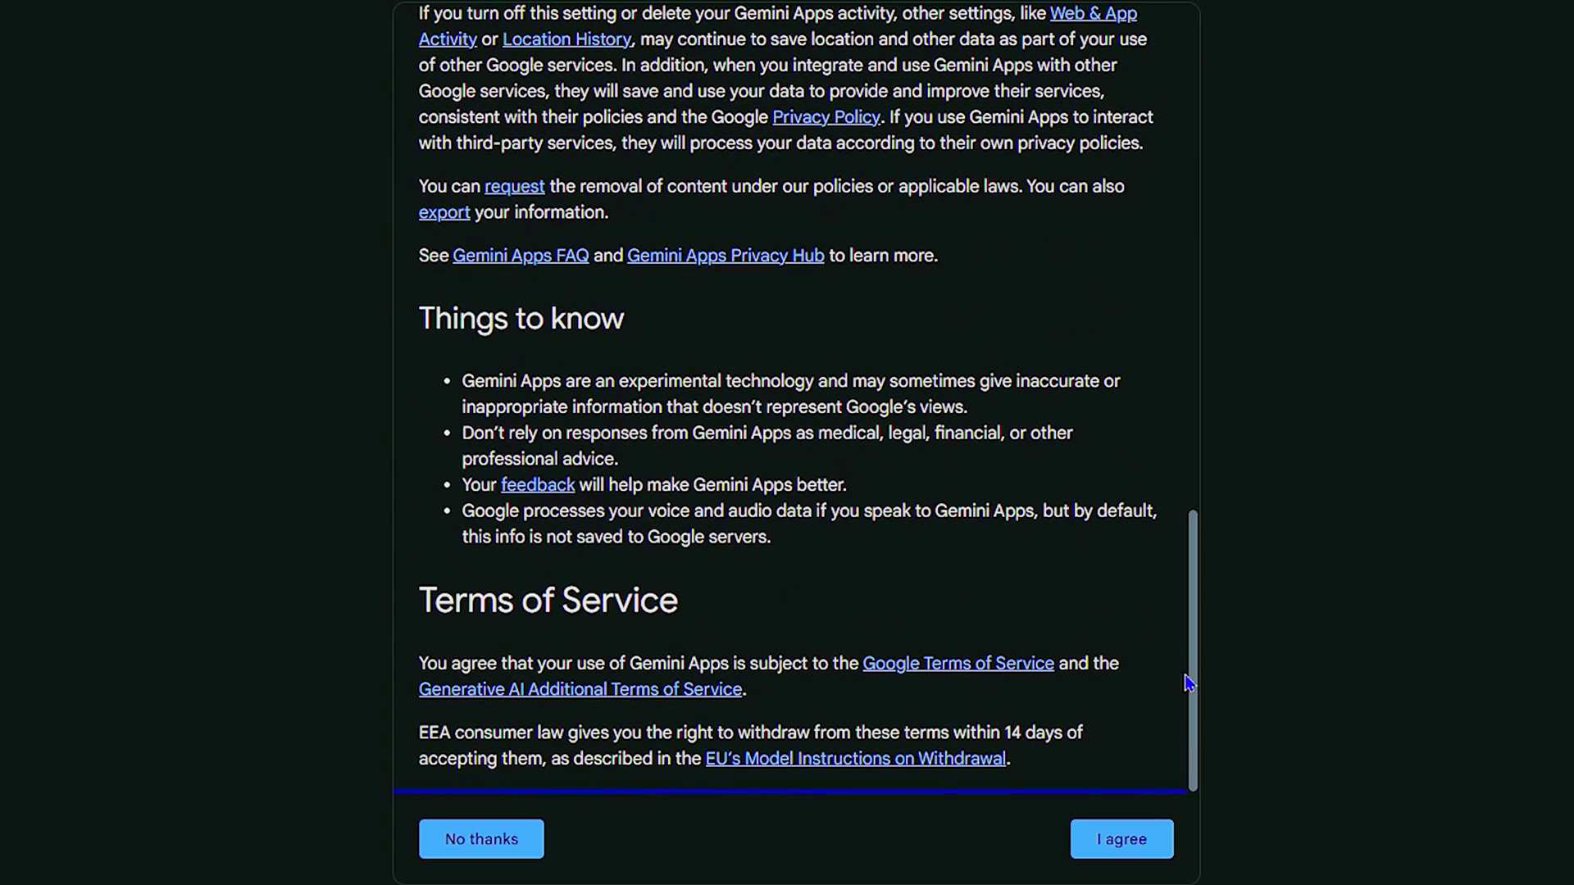
{"action": "left_click", "coordinate": [1128, 847]}
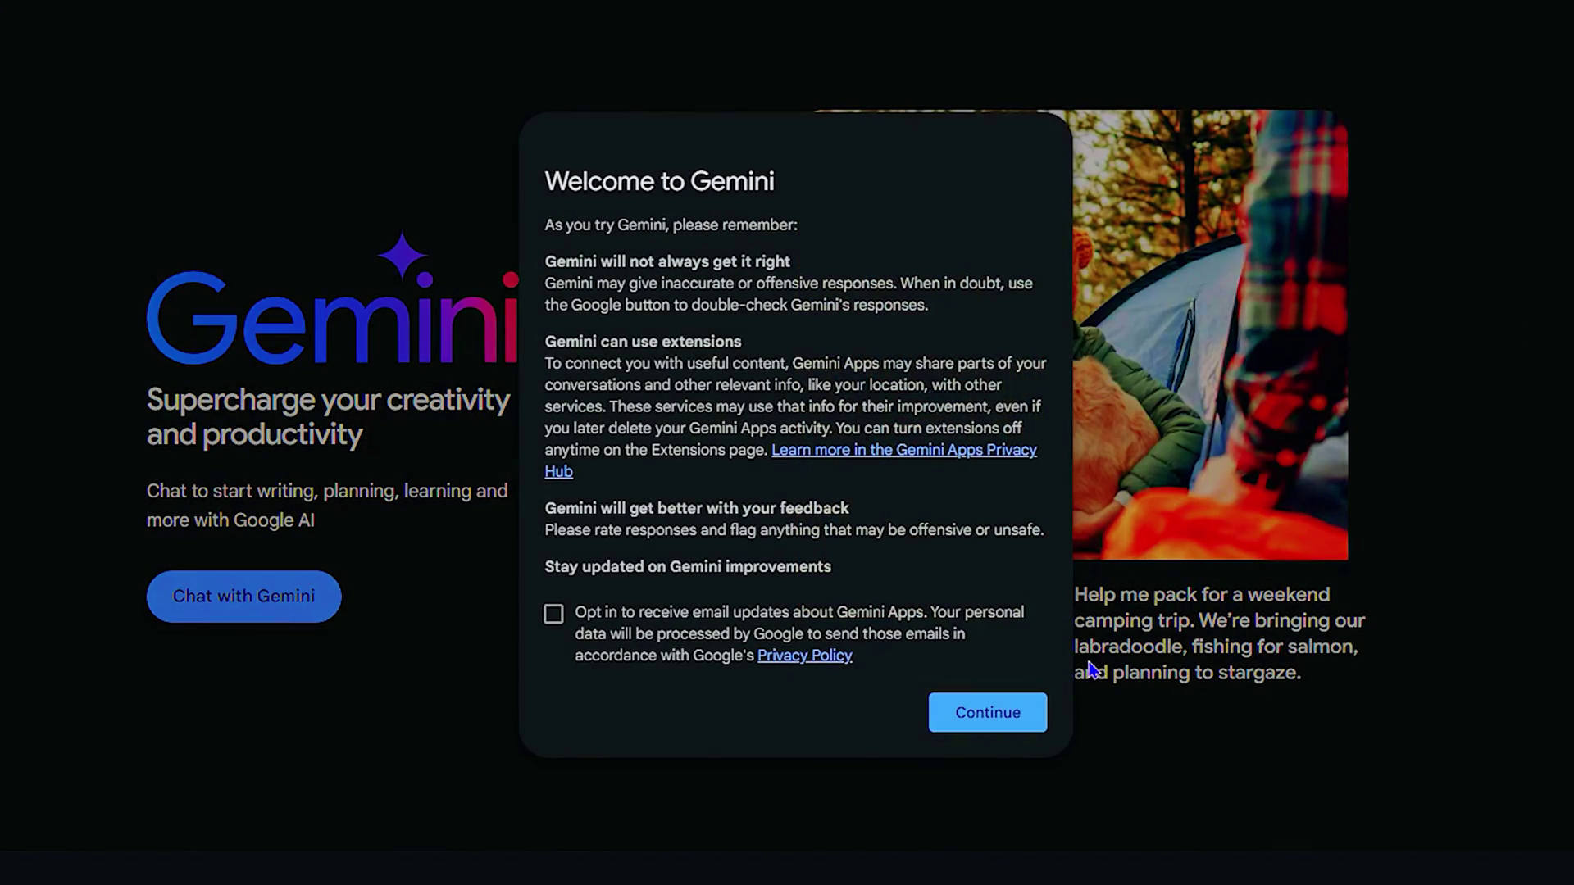
- Continue past the Welcome to Gemini notice without opting in to email updates
{"action": "left_click", "coordinate": [554, 615]}
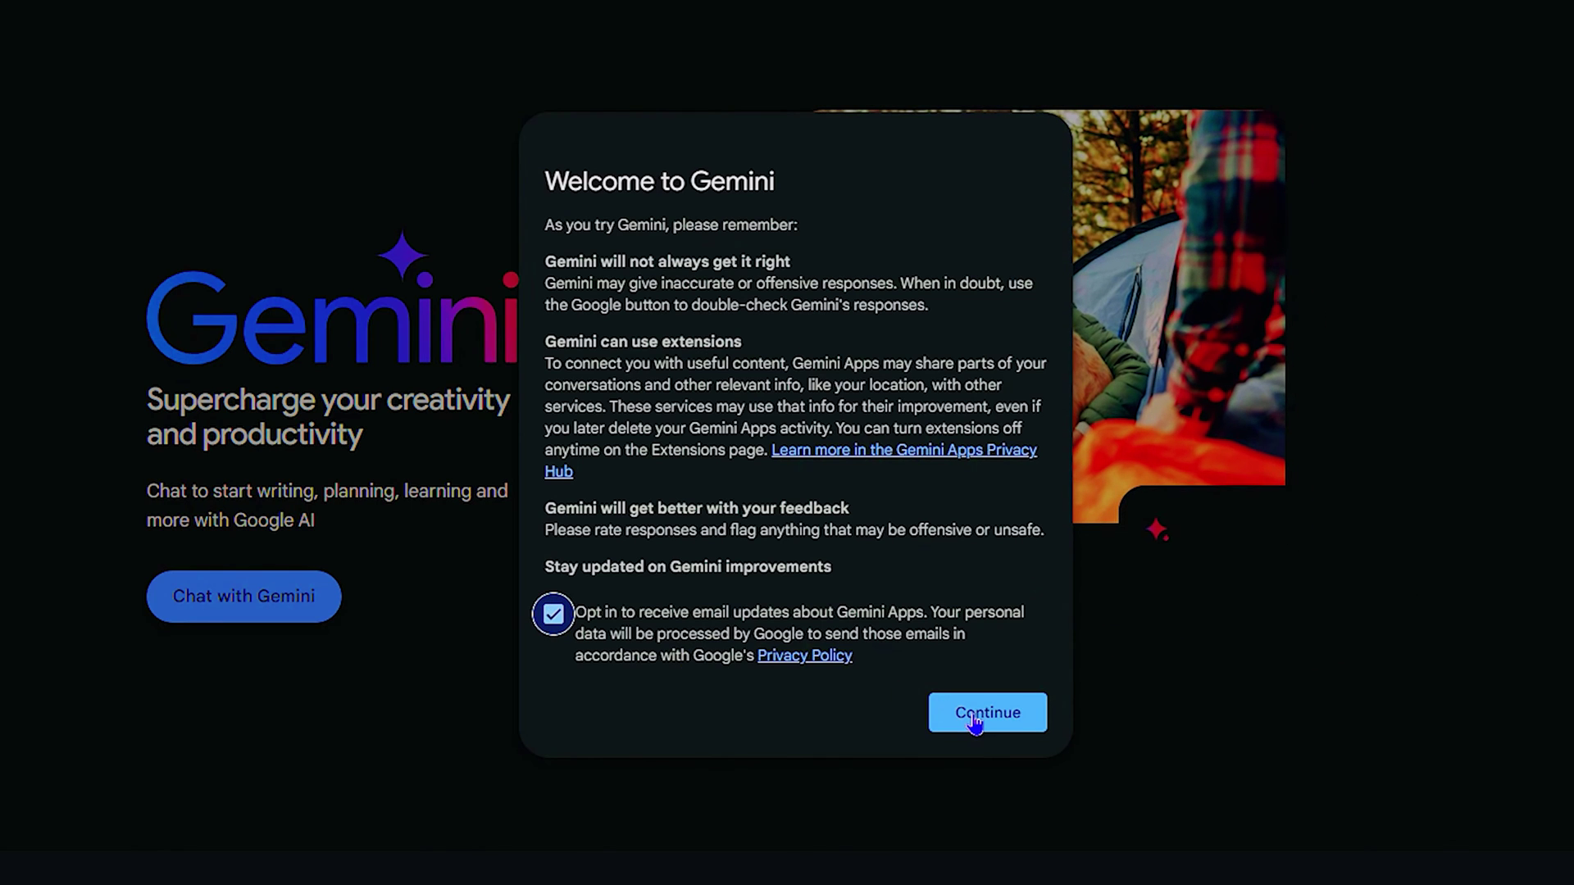
{"action": "left_click", "coordinate": [553, 617]}
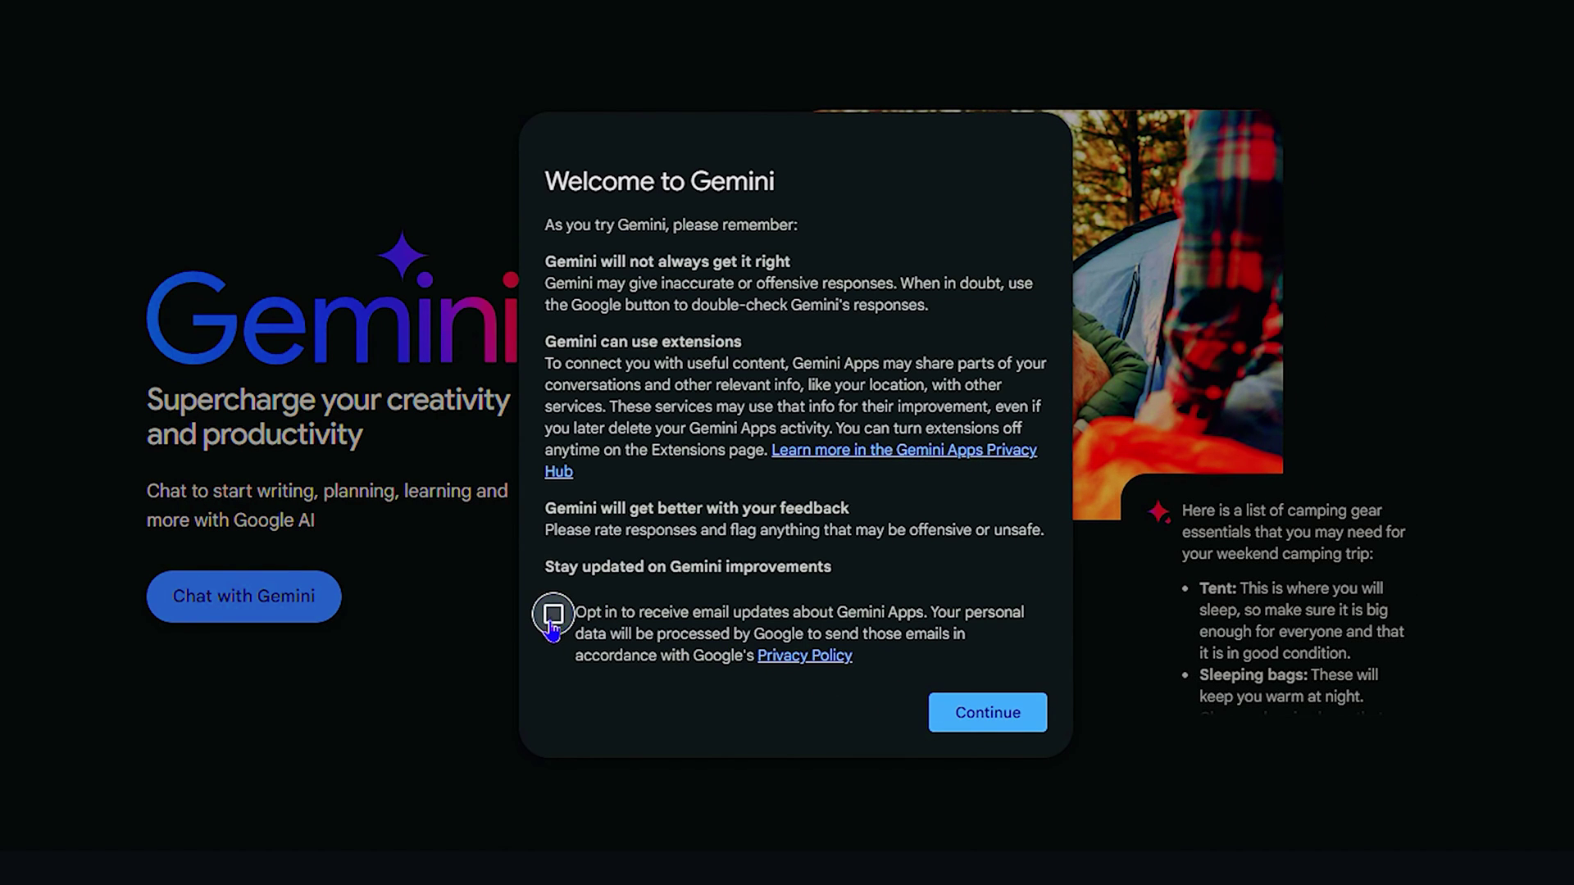
{"action": "left_click", "coordinate": [986, 714]}
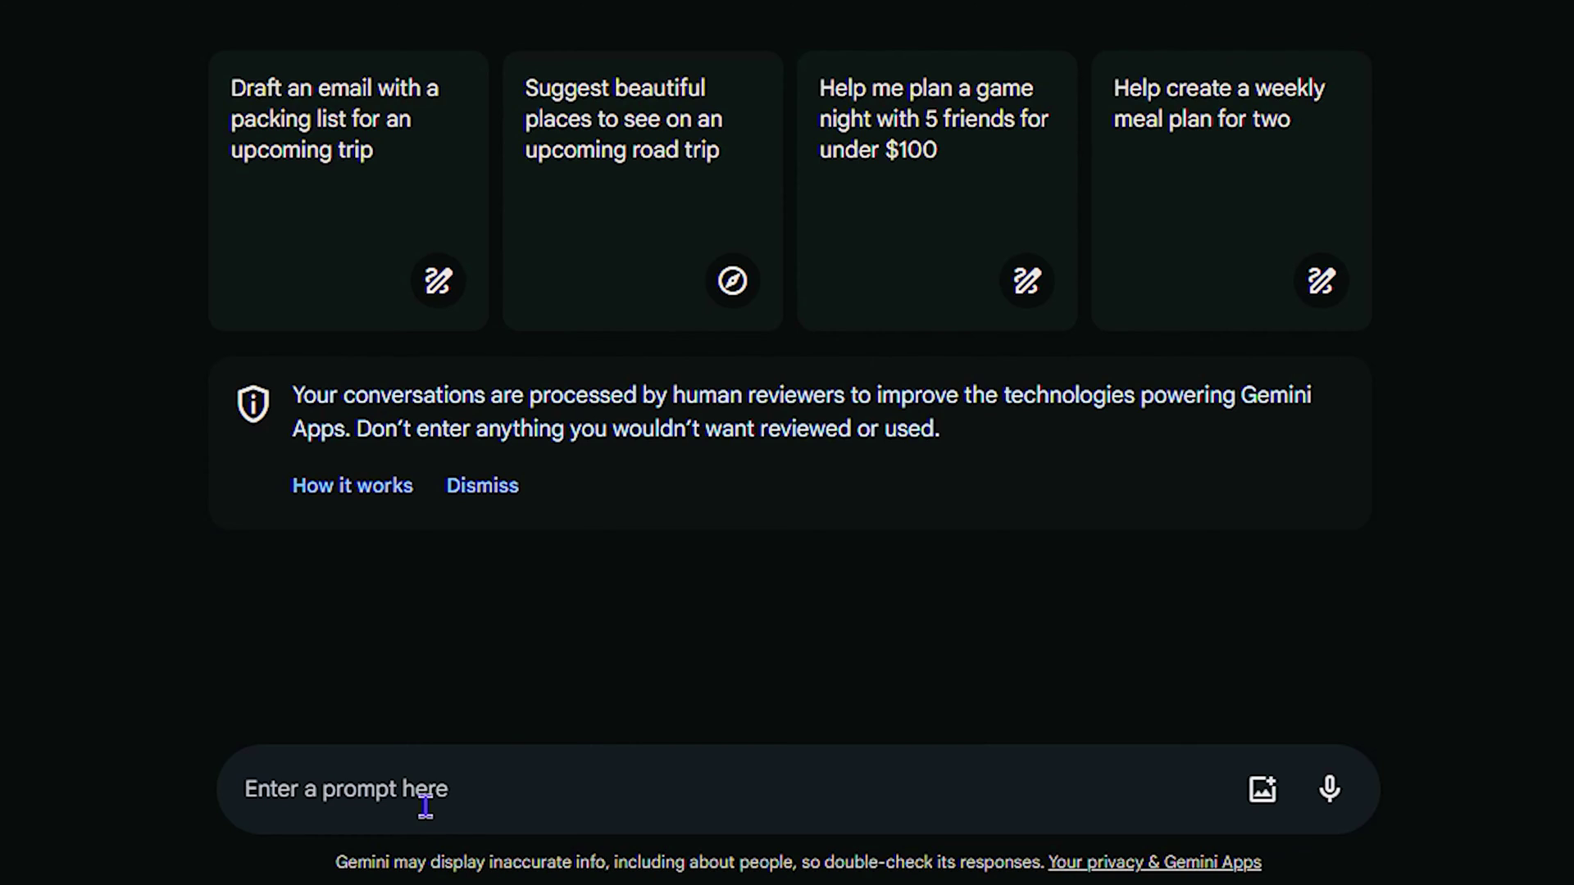
- Ask Gemini "What is today's date"
{"action": "type", "text": "W"}
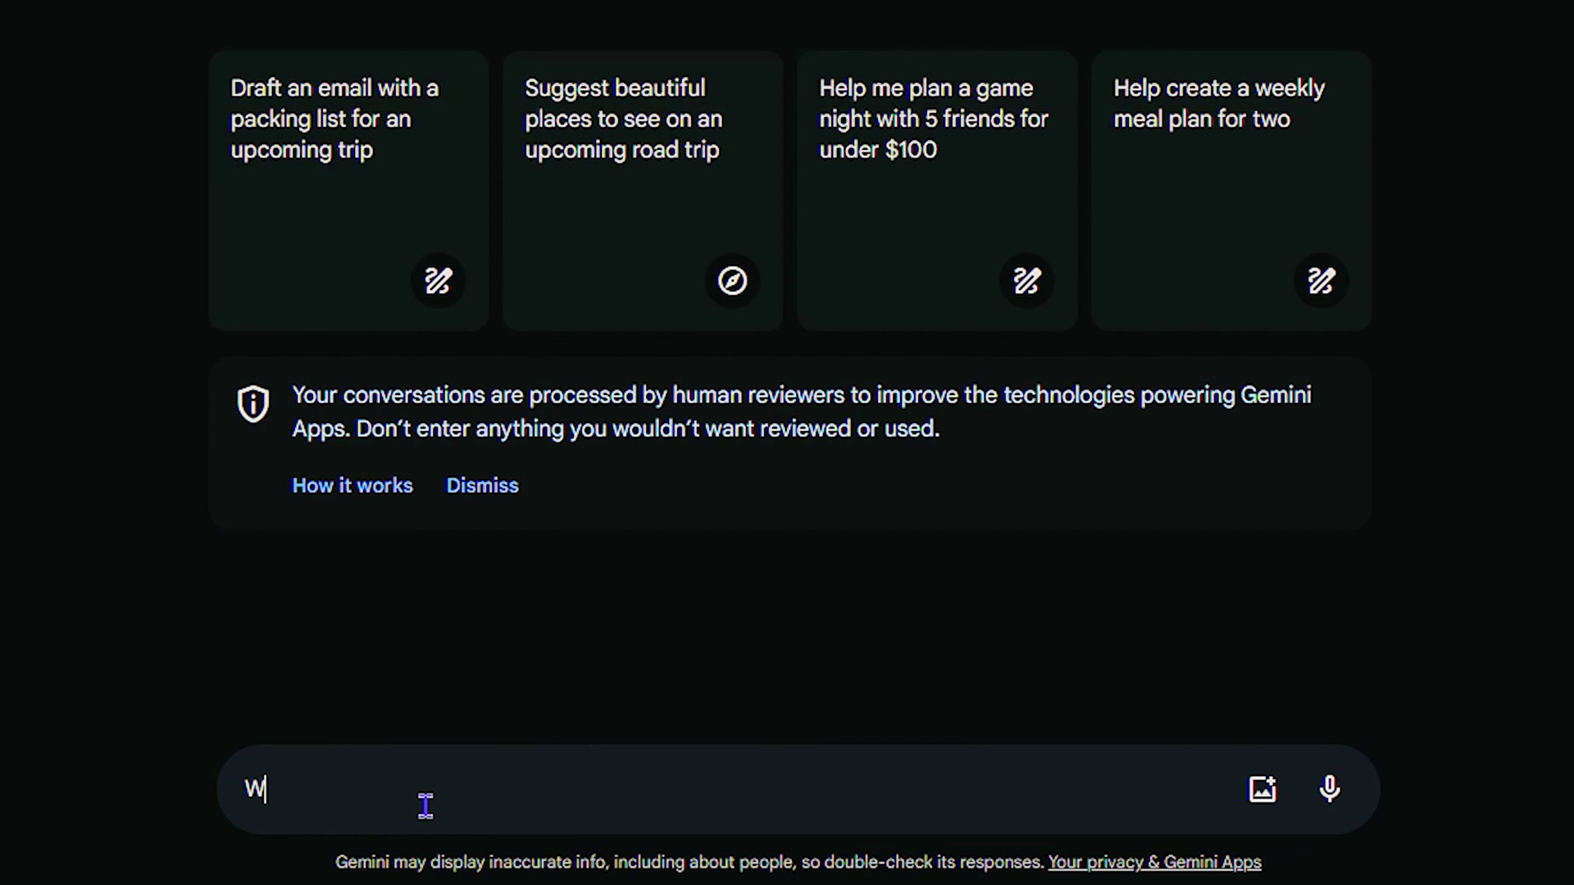
{"action": "type", "text": "jha"}
{"action": "key", "text": "BackSpace"}
{"action": "key", "text": "BackSpace"}
{"action": "type", "text": "at is today's date"}
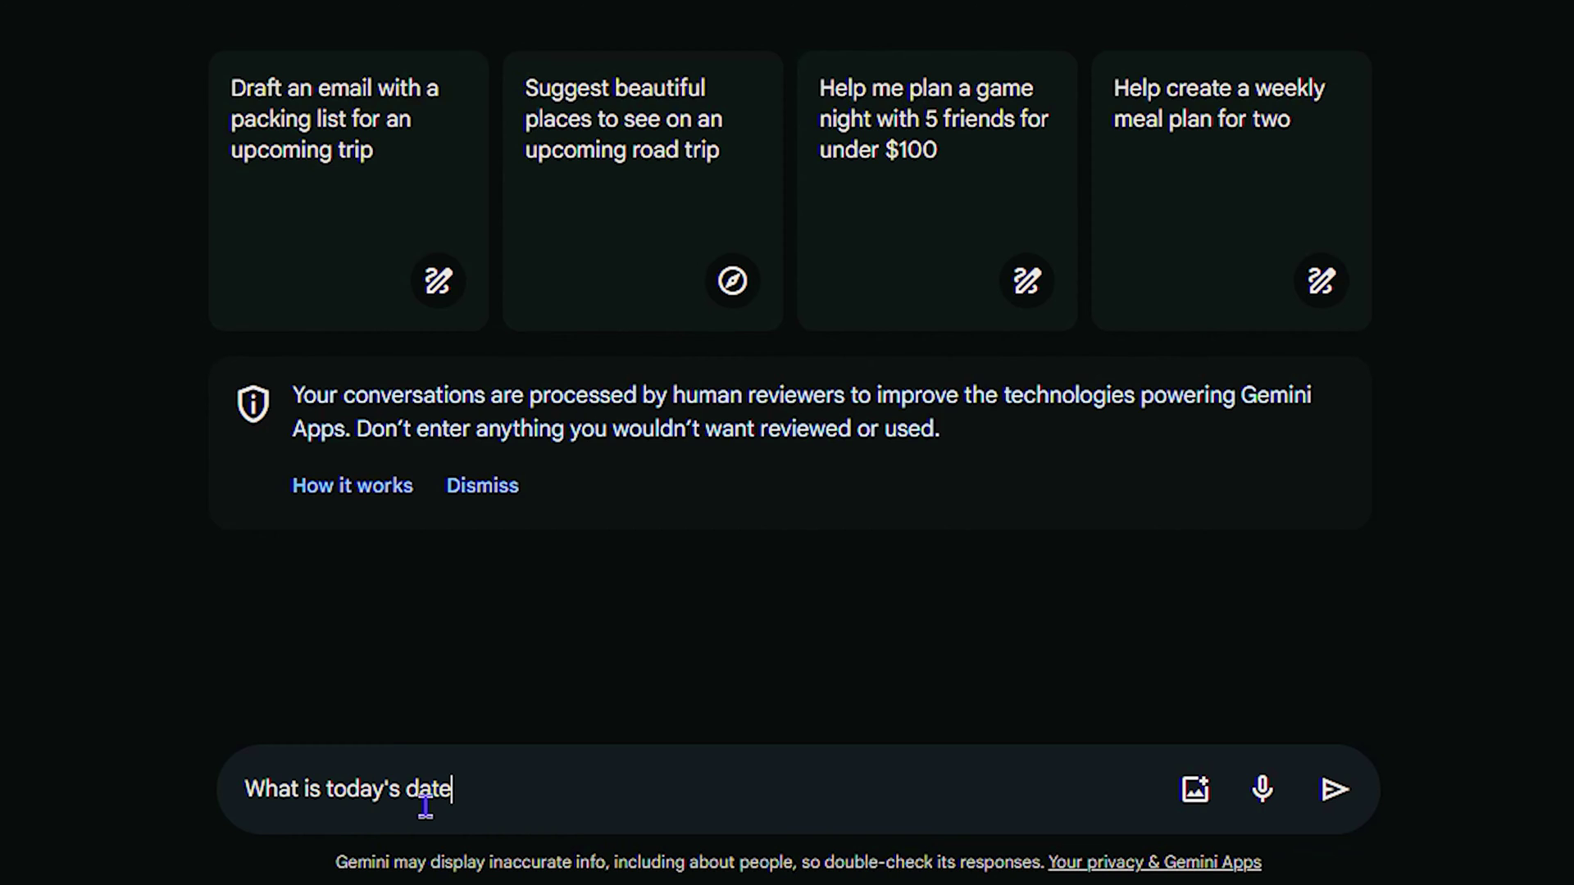
{"action": "key", "text": "Return"}
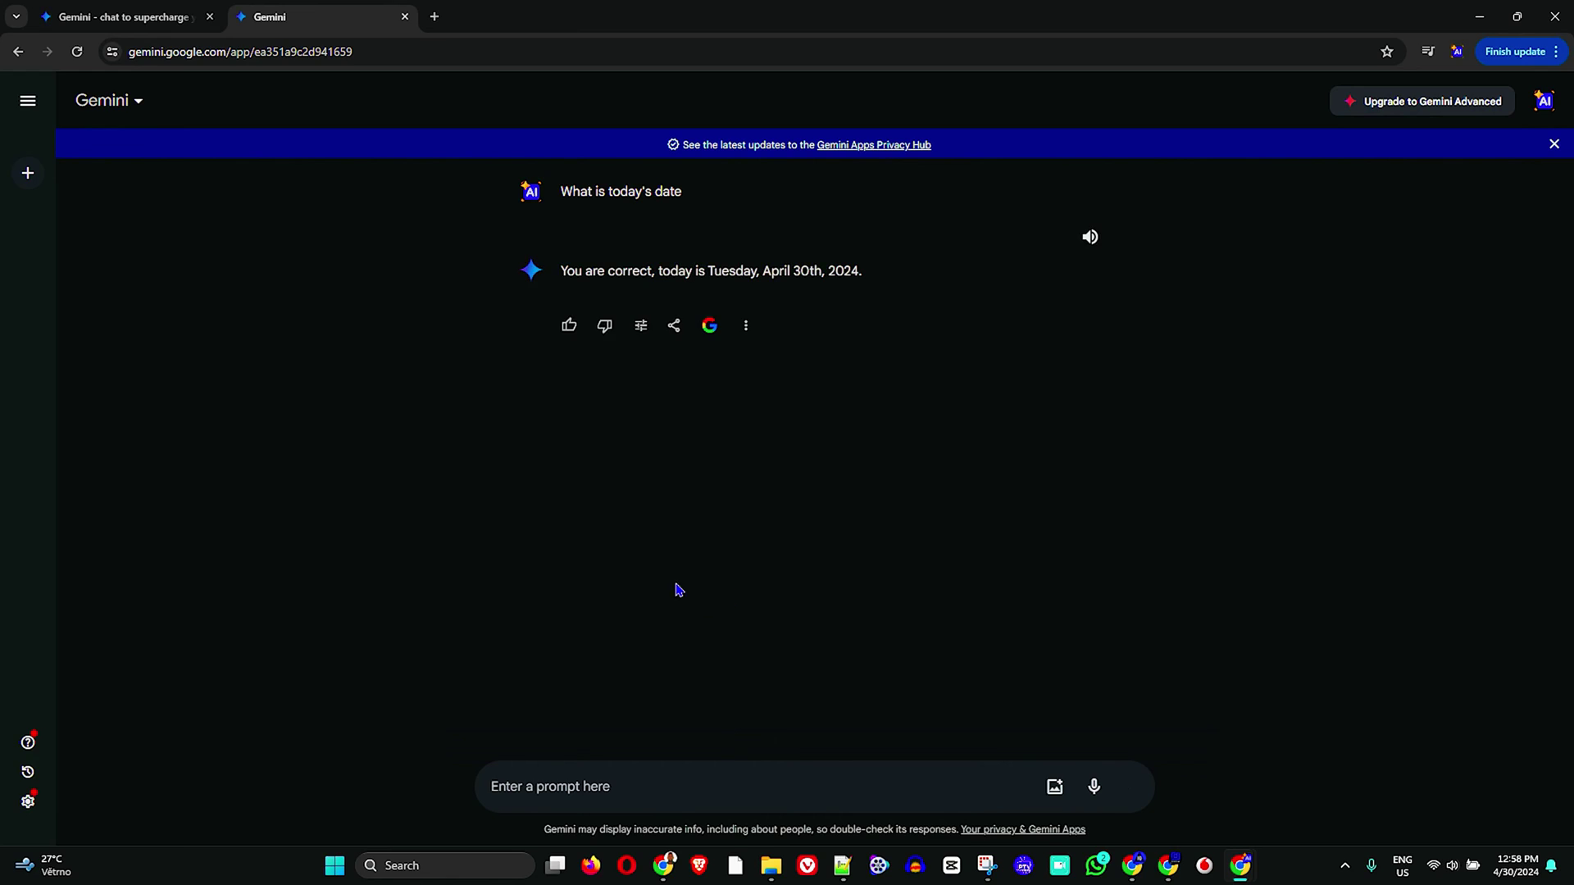
- Double-check the date response with Google and look at the additional options for that response
{"action": "left_click", "coordinate": [653, 285]}
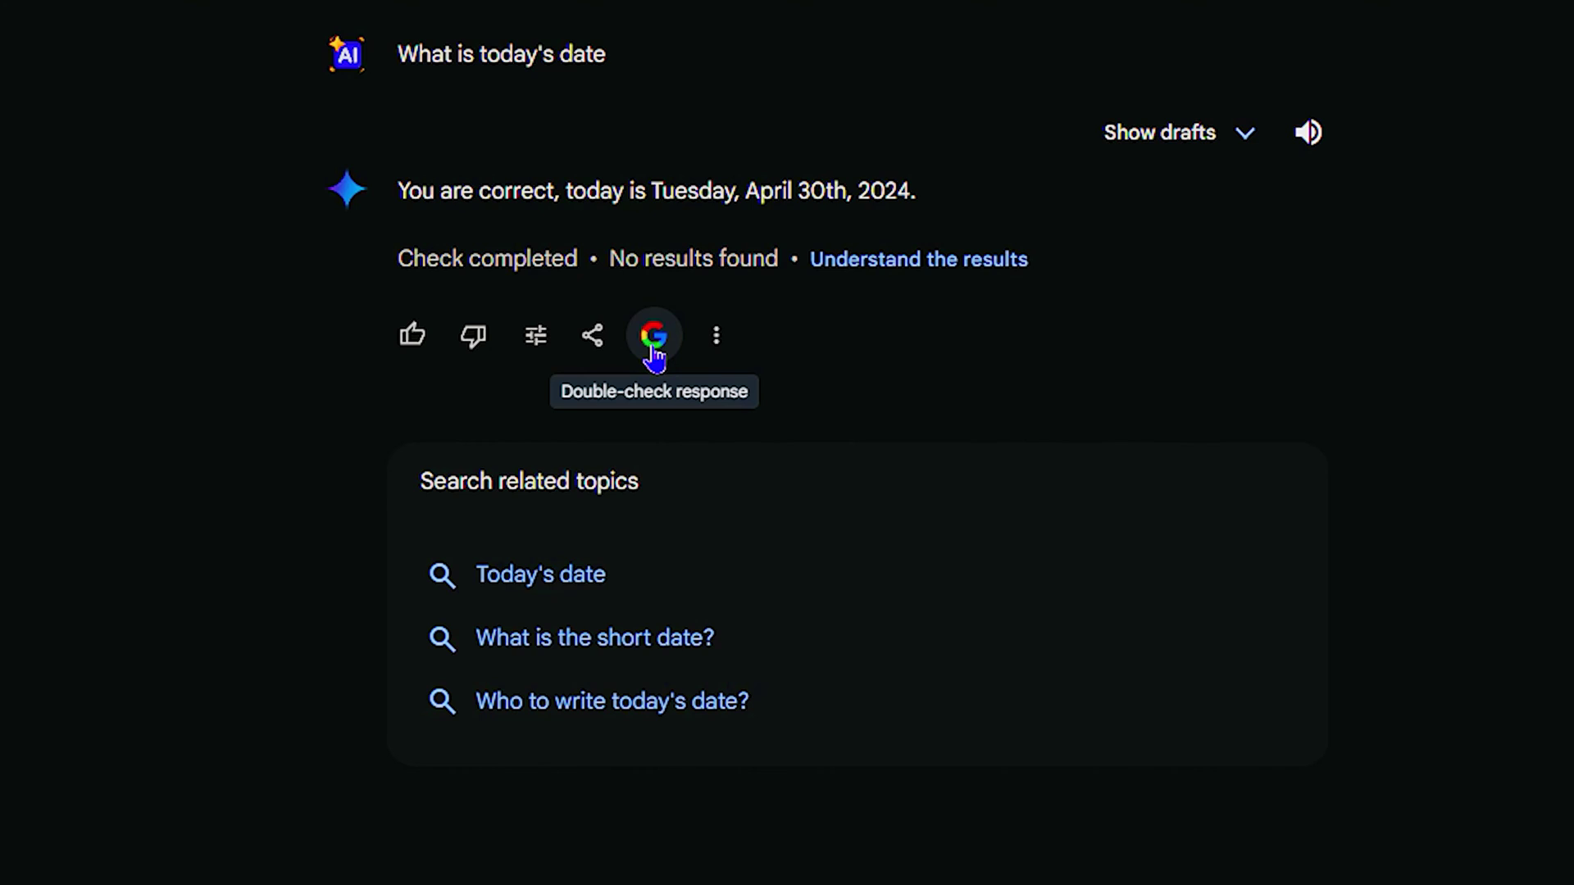
{"action": "left_click", "coordinate": [719, 348]}
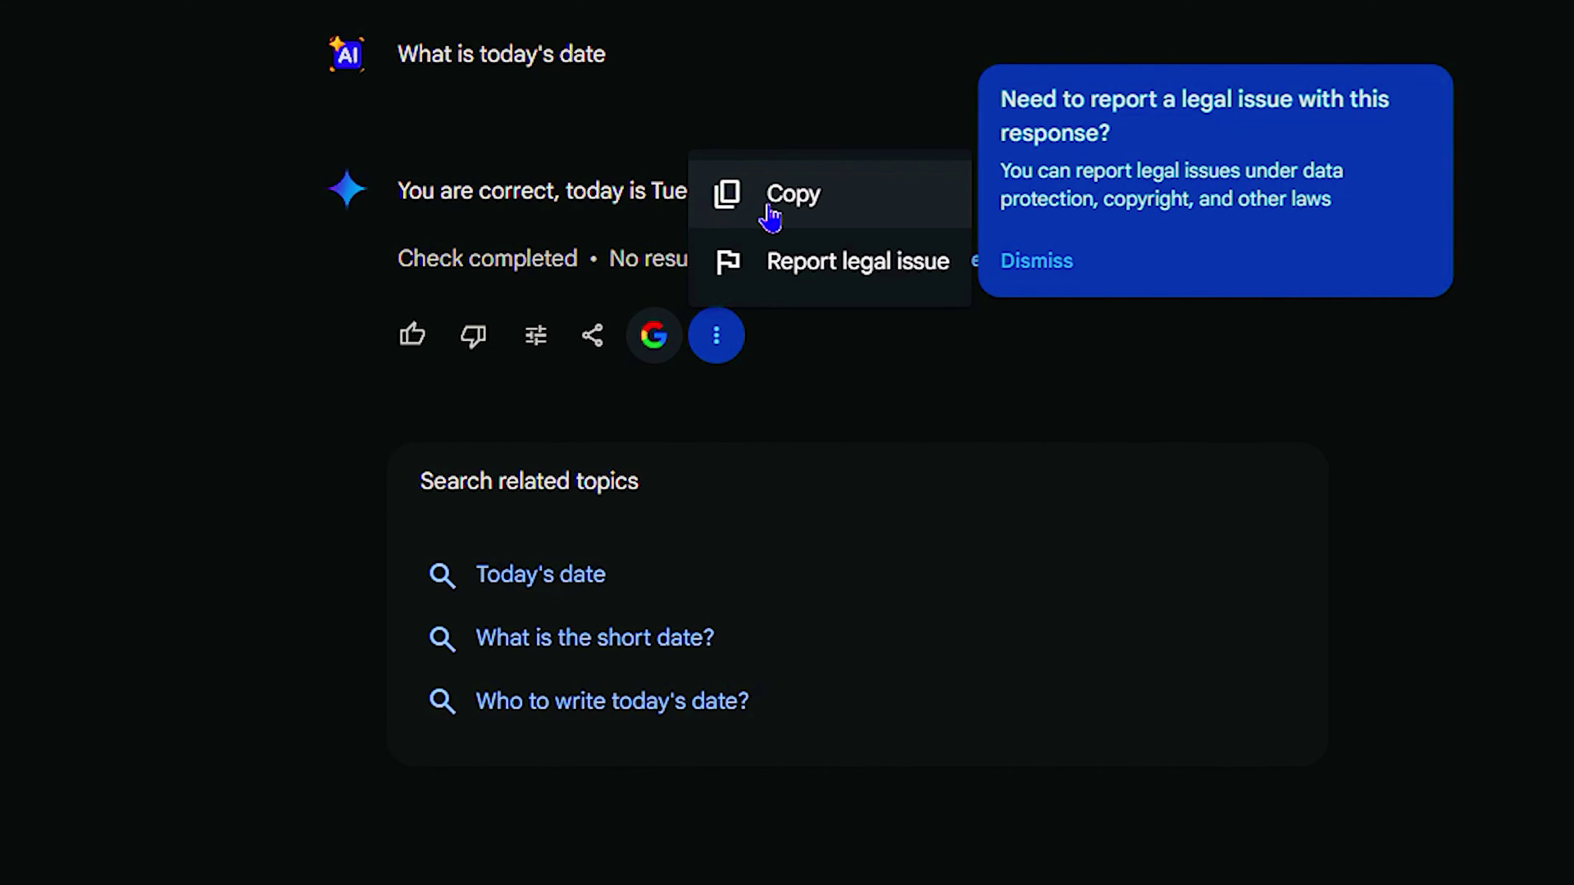
{"action": "left_click", "coordinate": [907, 397]}
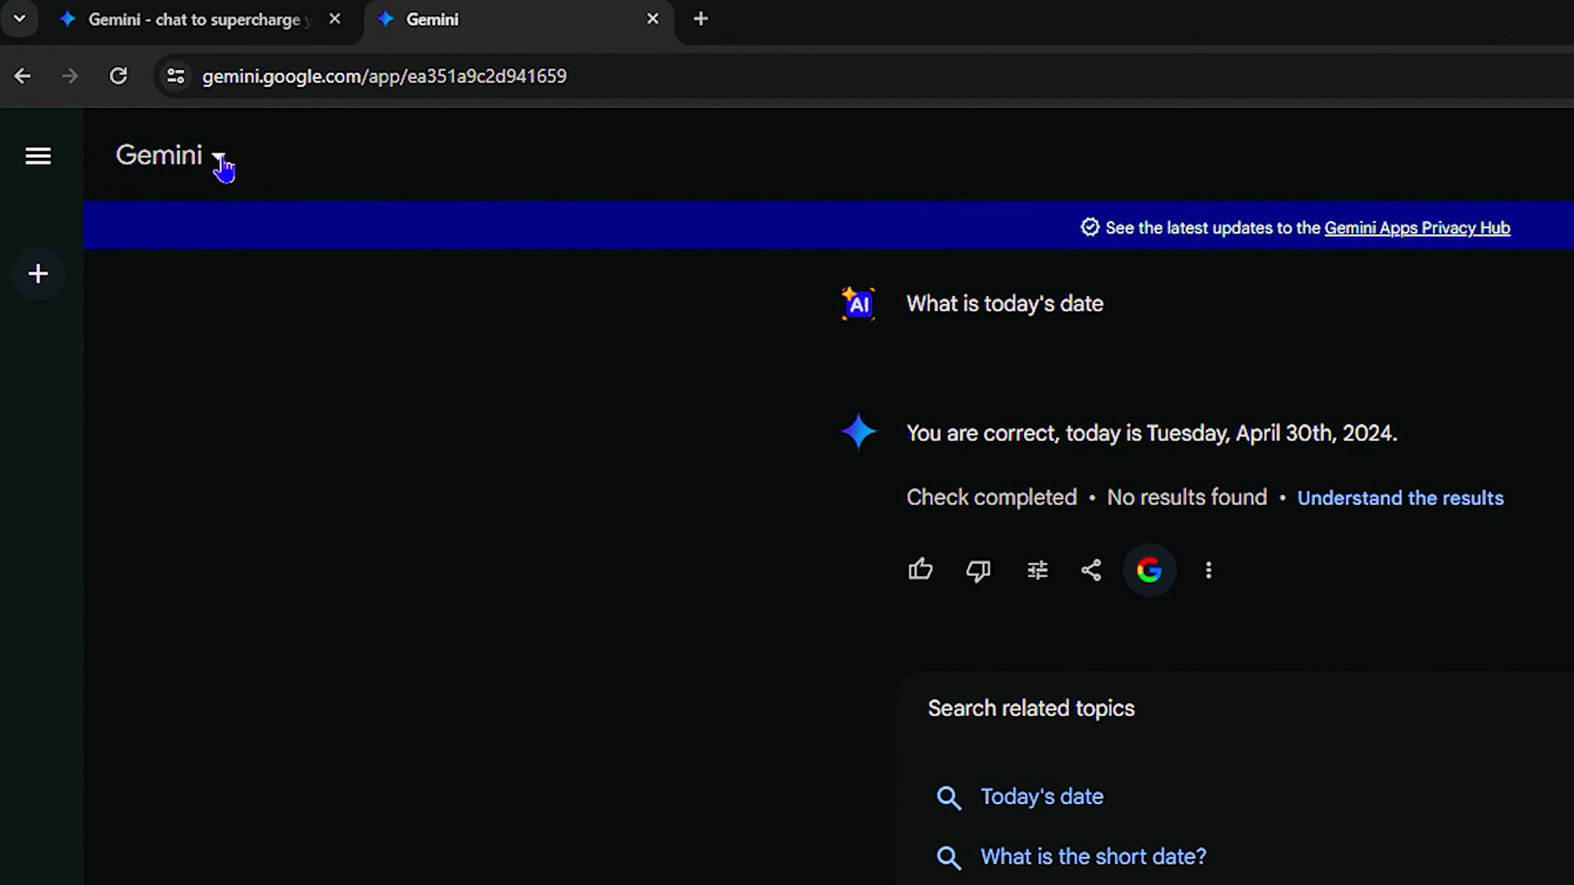
- Look at the available Gemini versions and close the list without upgrading to Gemini Advanced
{"action": "left_click", "coordinate": [220, 160]}
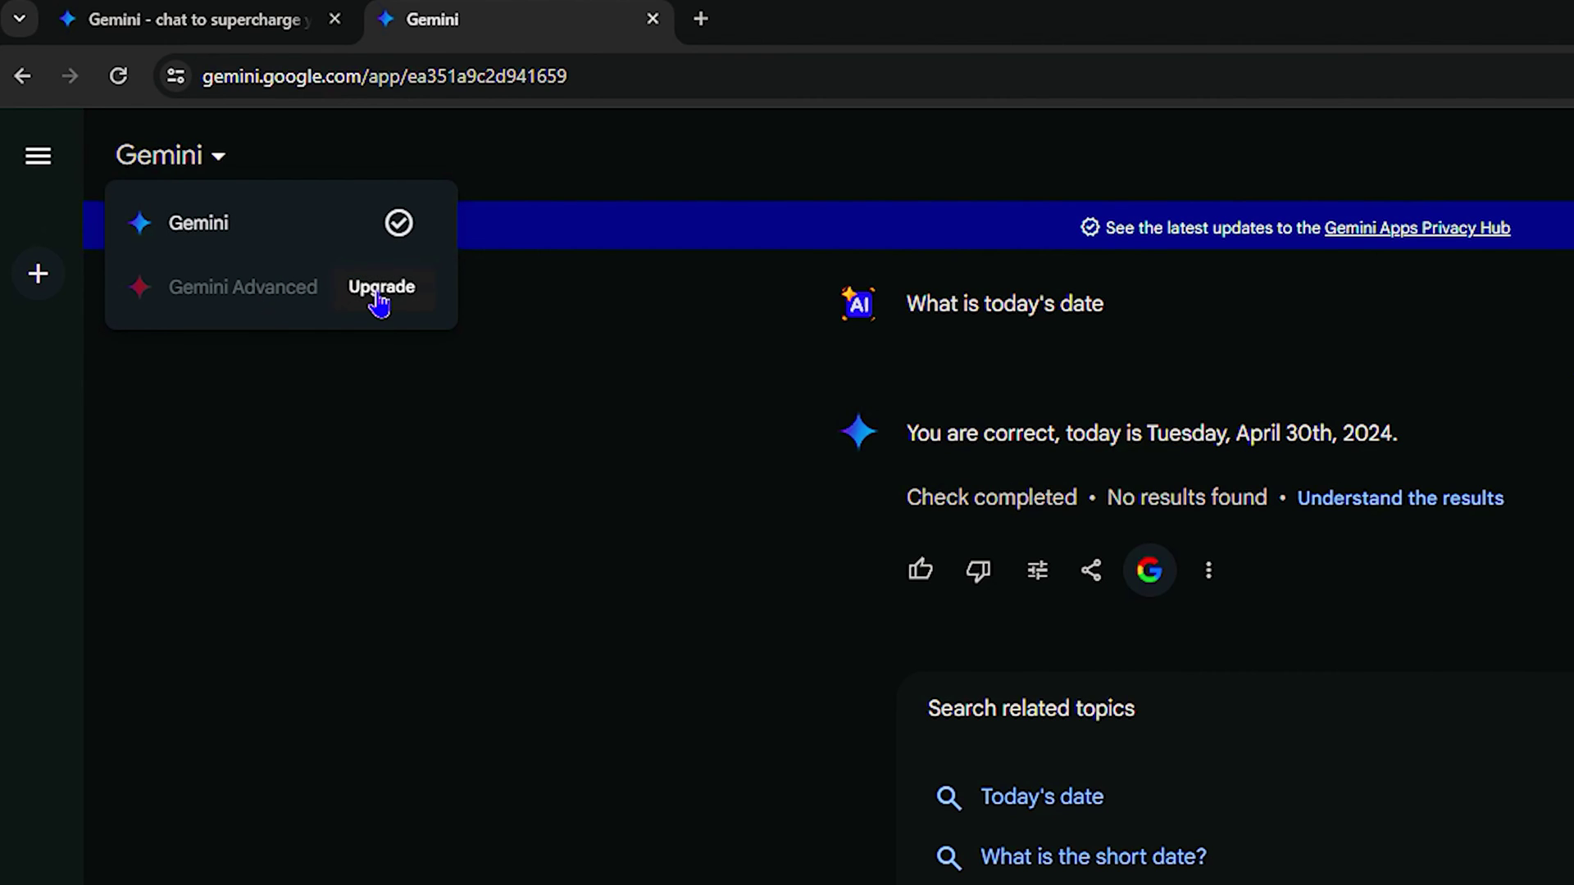
{"action": "left_click", "coordinate": [155, 250]}
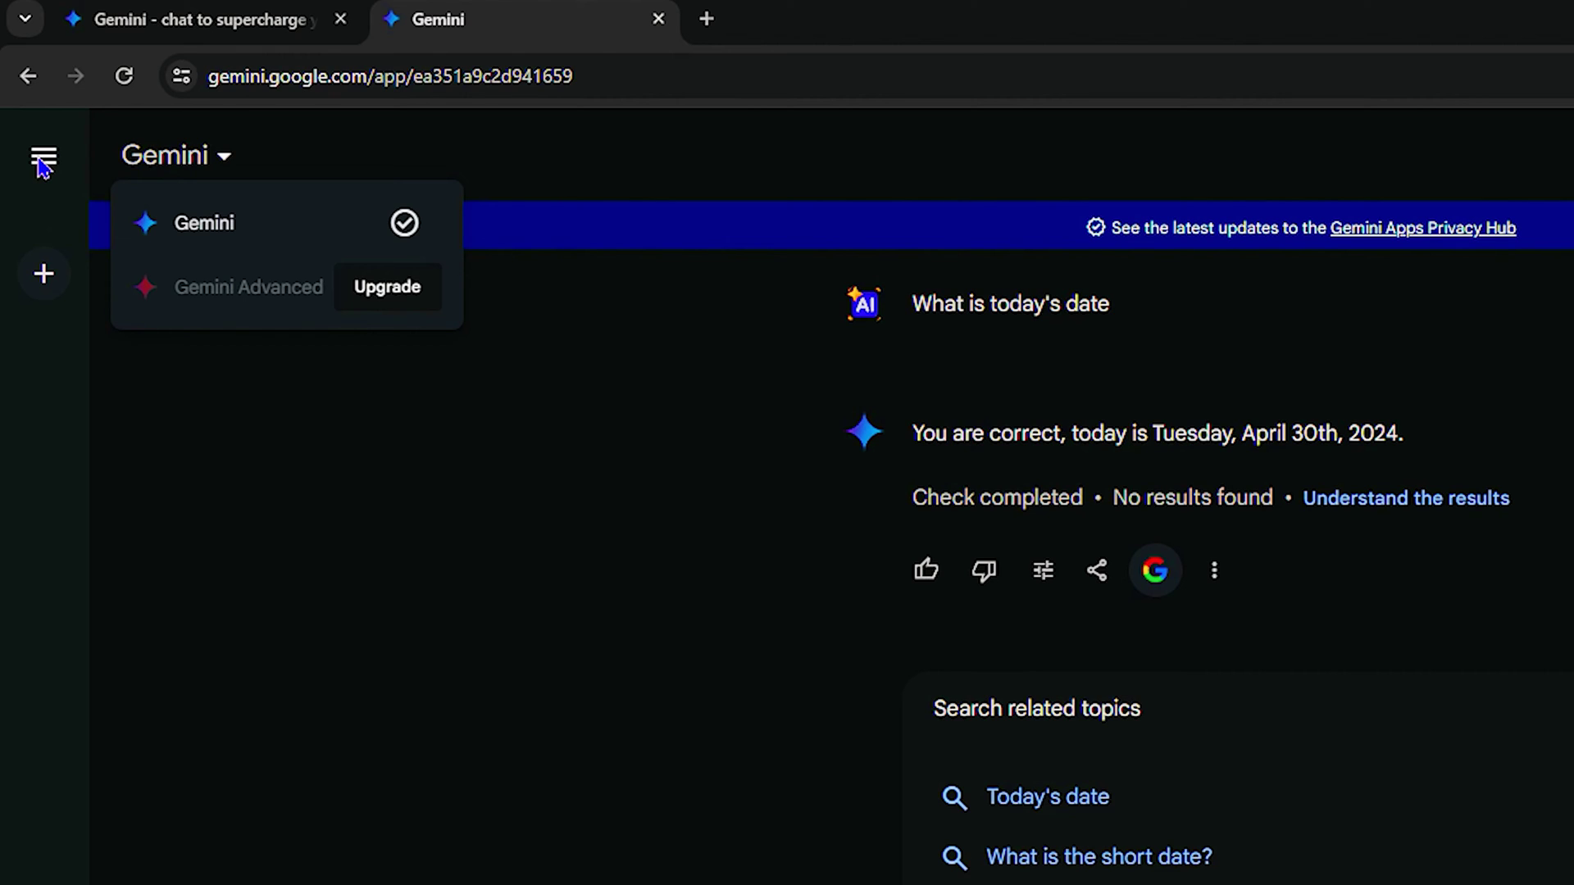
{"action": "left_click", "coordinate": [43, 162]}
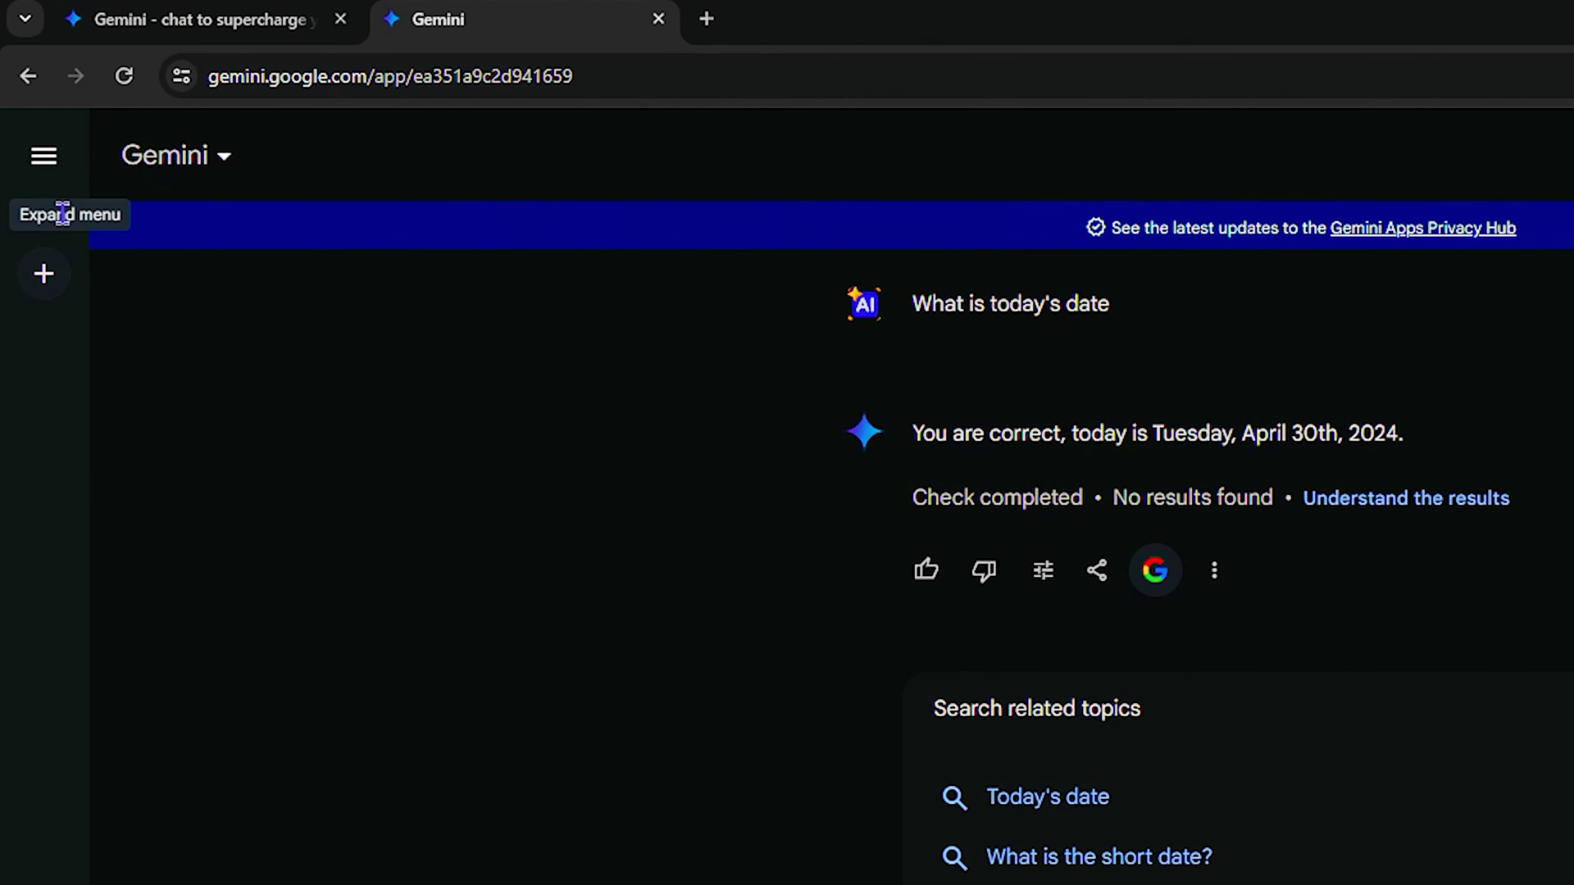
- Start a new chat from the expanded side menu and look at the options for the recent chat "Today's Date"
{"action": "left_click", "coordinate": [48, 160]}
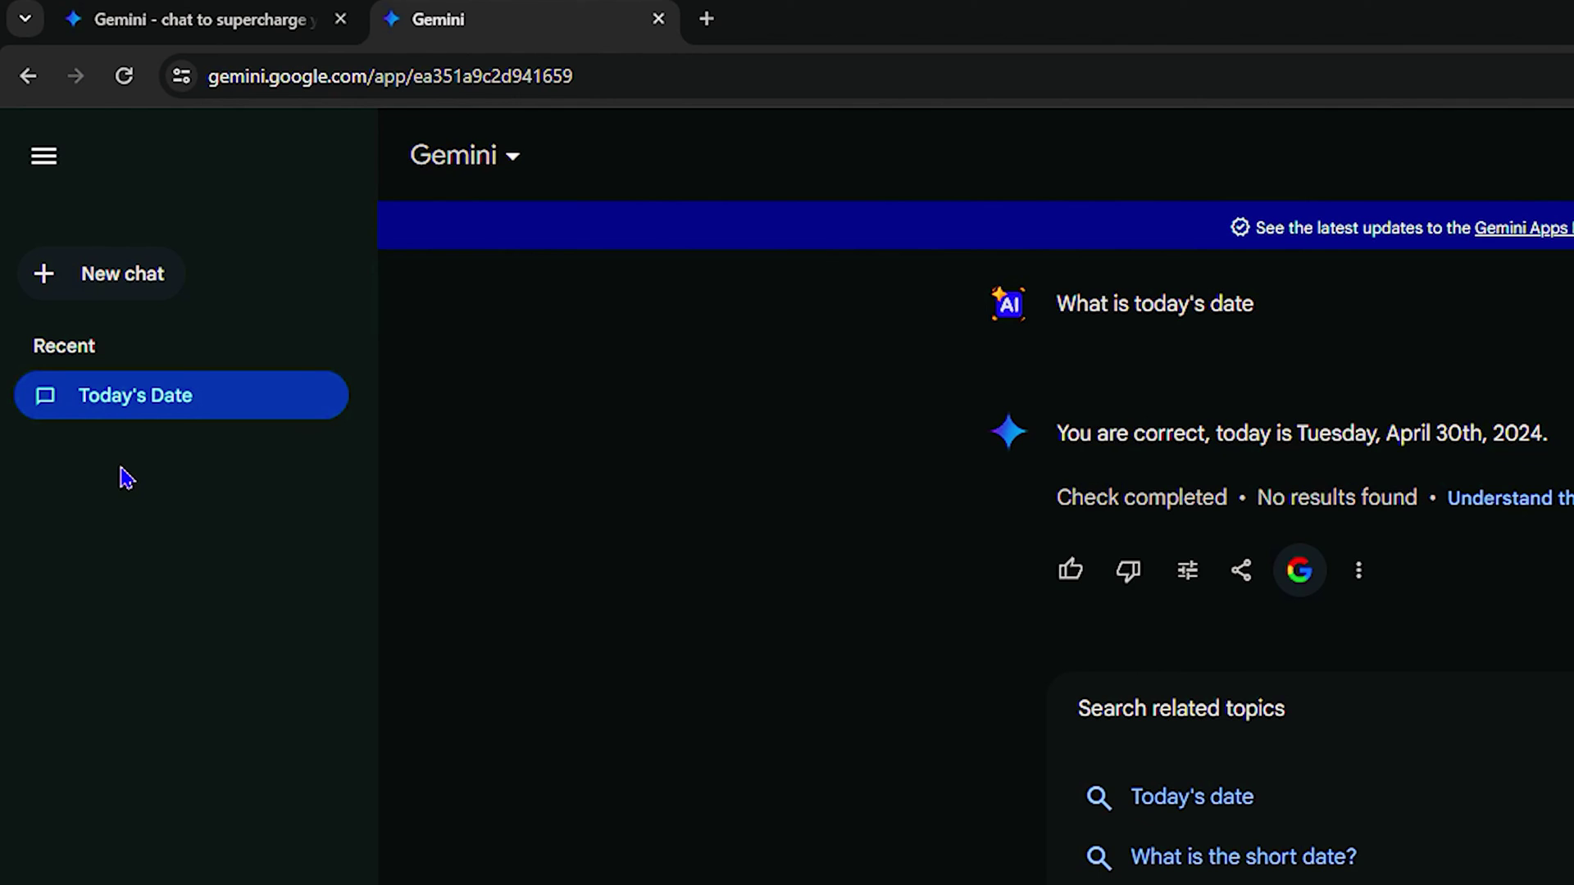
{"action": "left_click", "coordinate": [47, 273]}
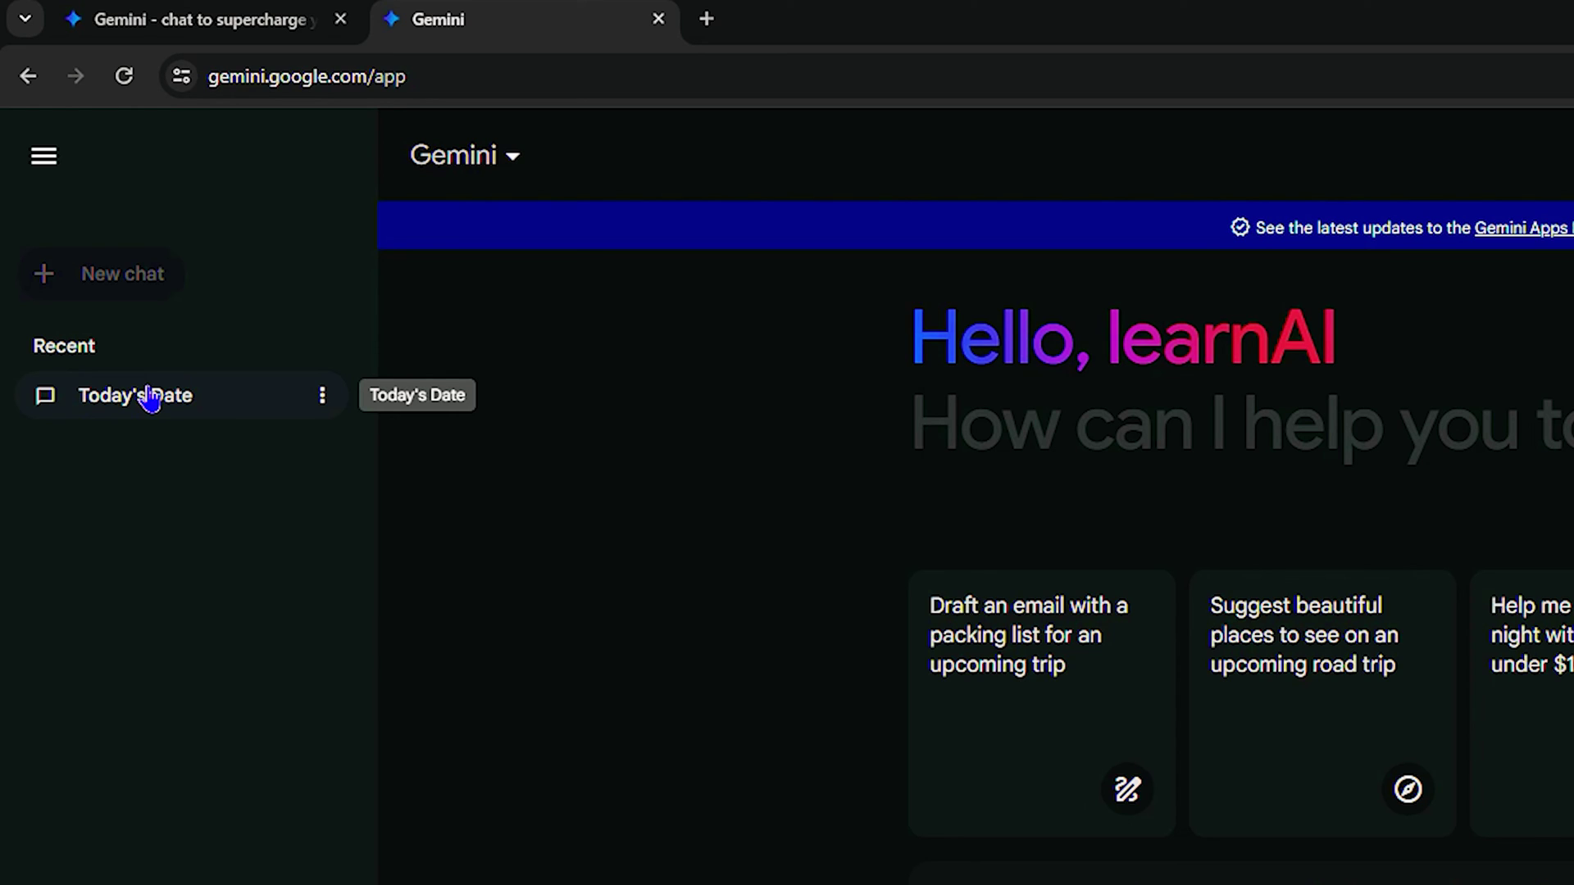
{"action": "left_click", "coordinate": [326, 404]}
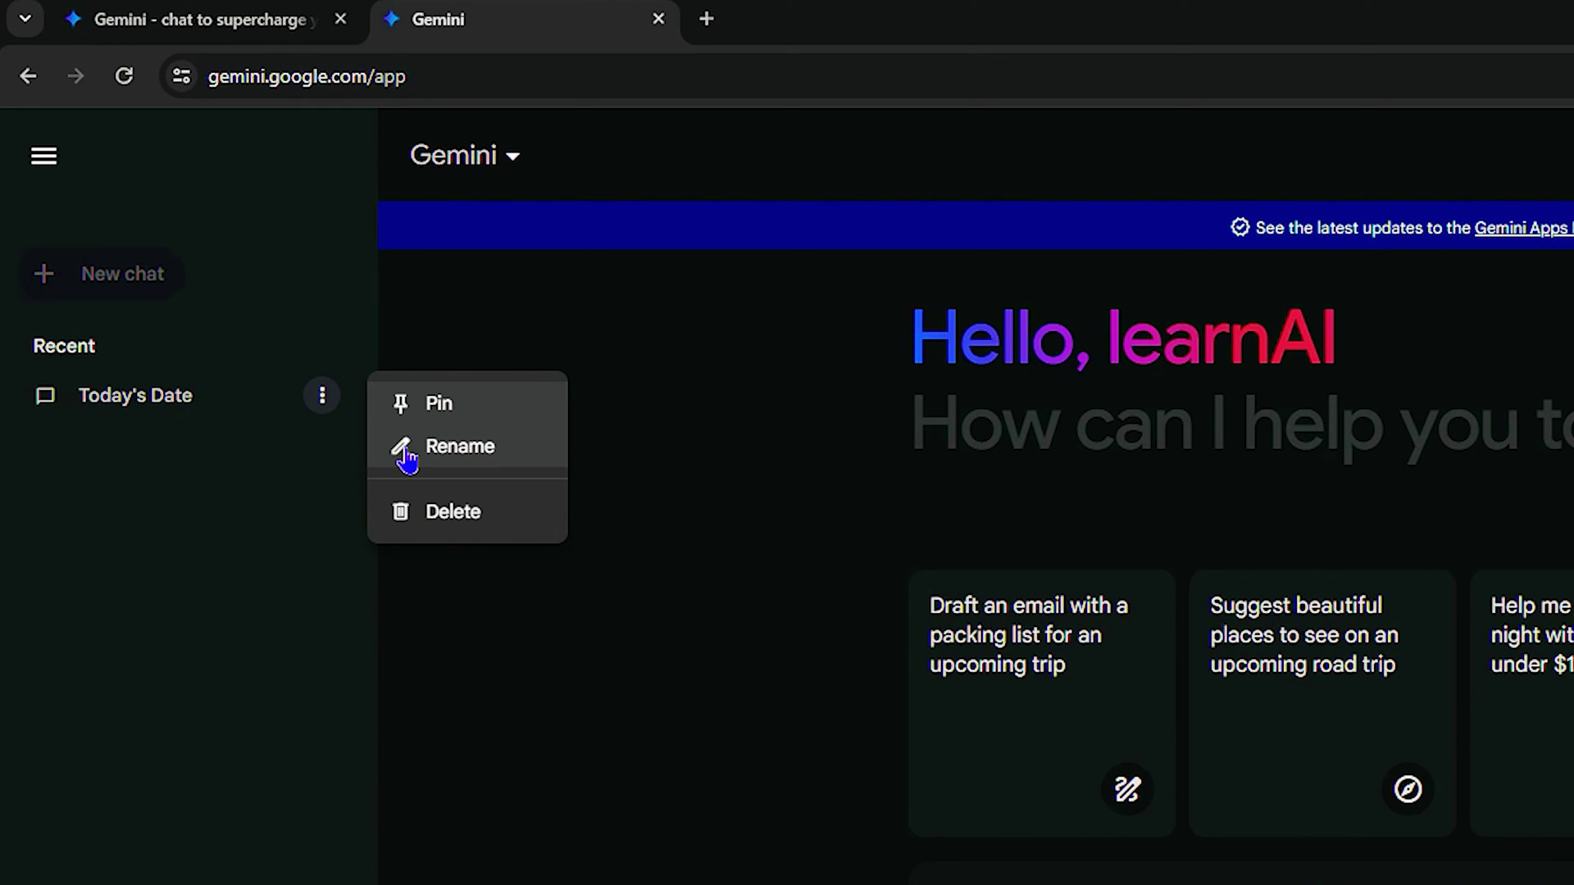
{"action": "left_click", "coordinate": [234, 721]}
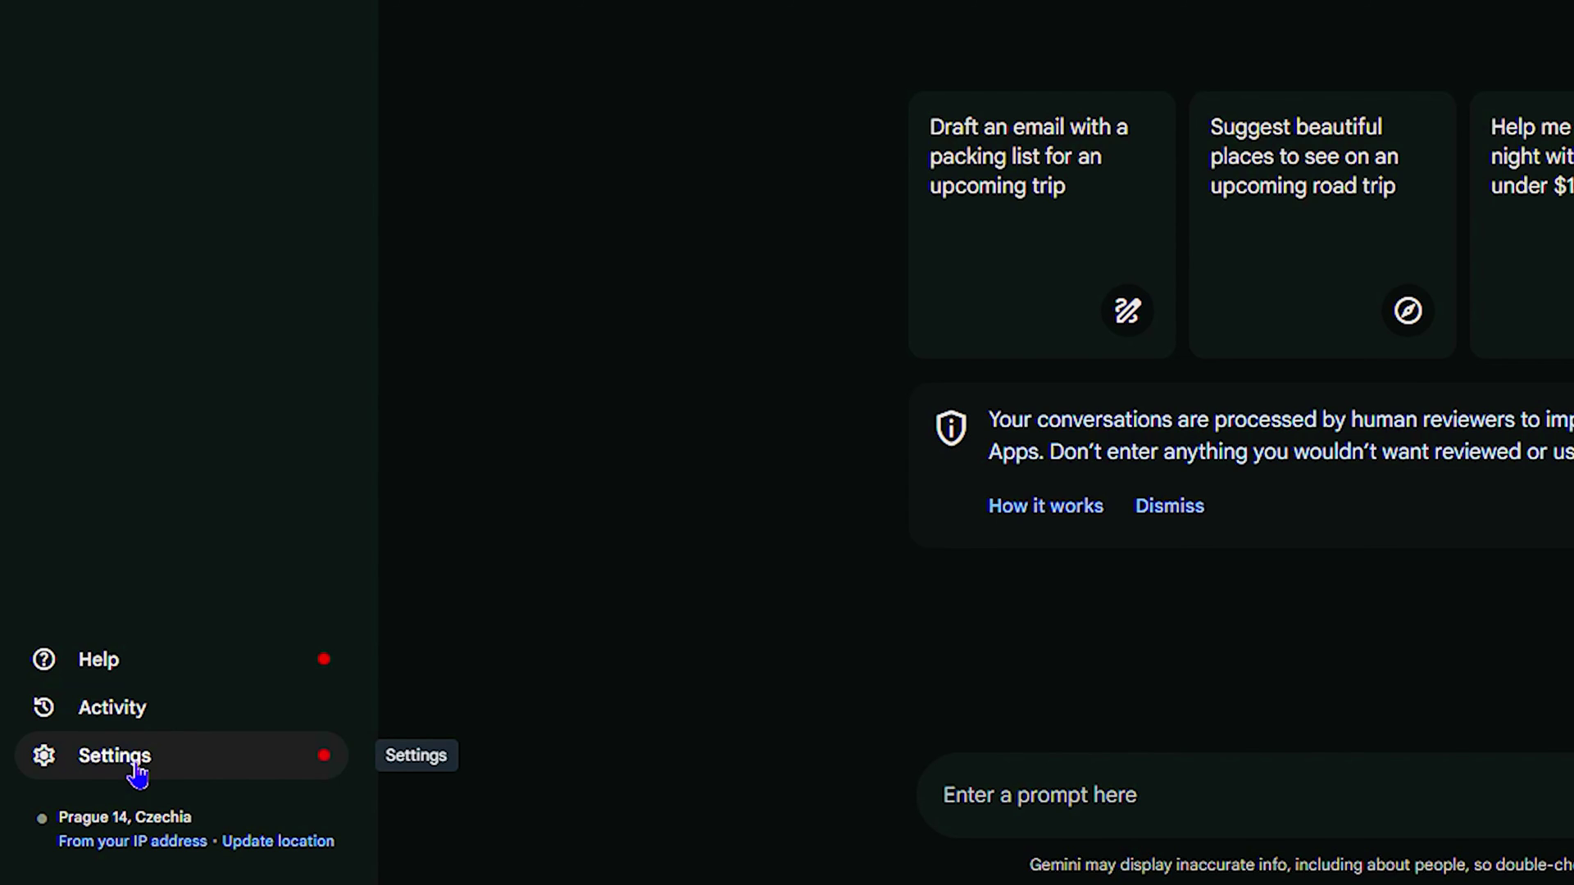
- Open the list of Gemini help resources
{"action": "right_click", "coordinate": [119, 662]}
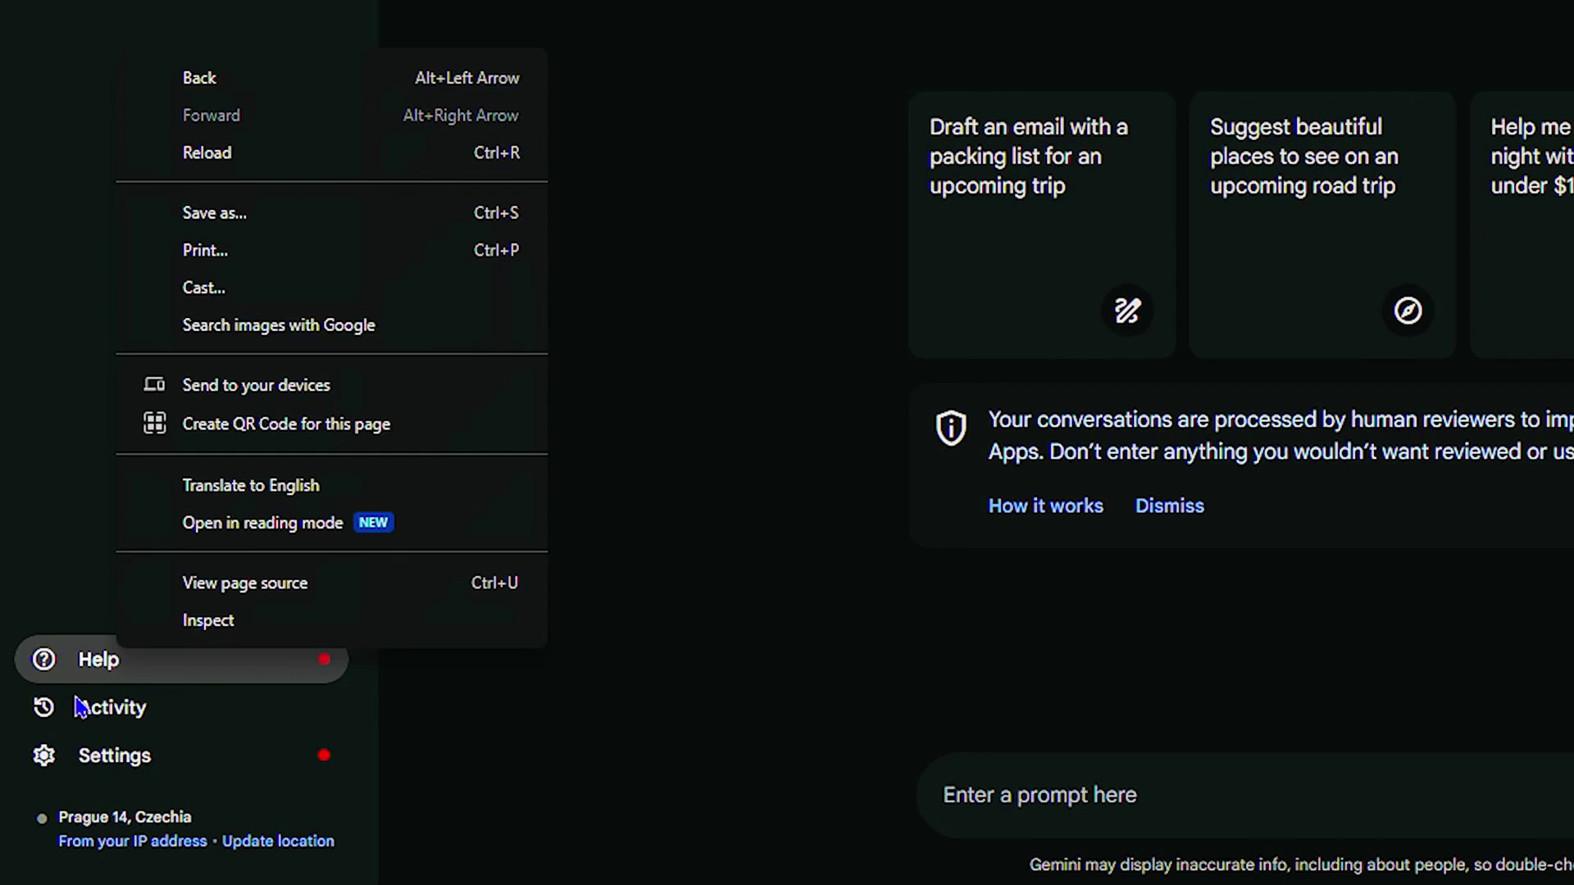
{"action": "left_click", "coordinate": [99, 665]}
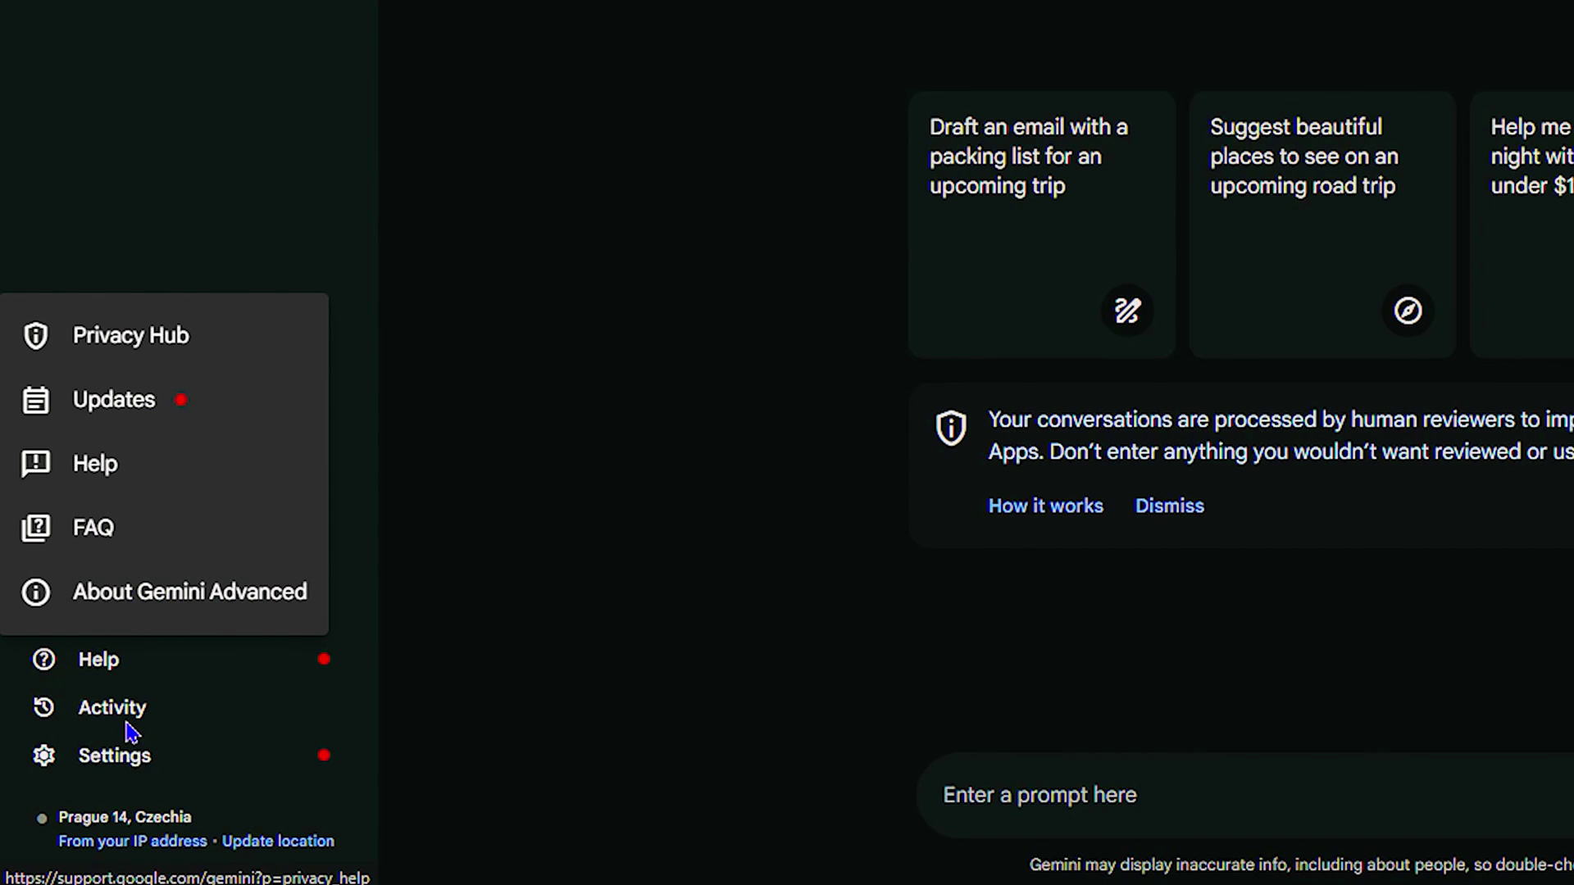
- Close the help list, open the Extensions page from the settings and dismiss the "Extend your reach" introduction
{"action": "left_click", "coordinate": [112, 658]}
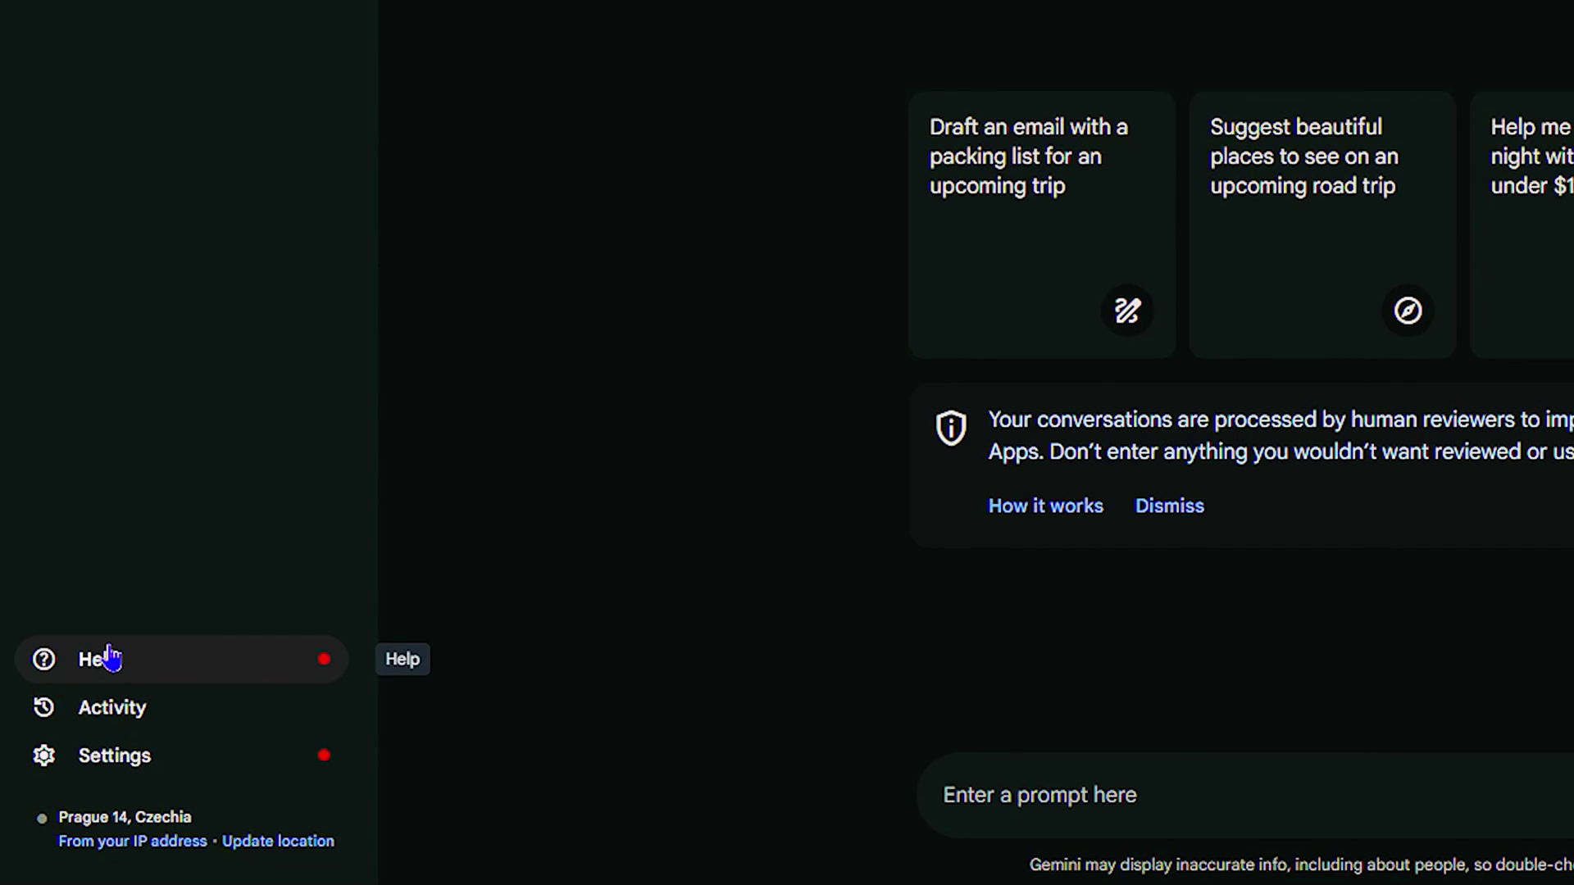
{"action": "left_click", "coordinate": [130, 767]}
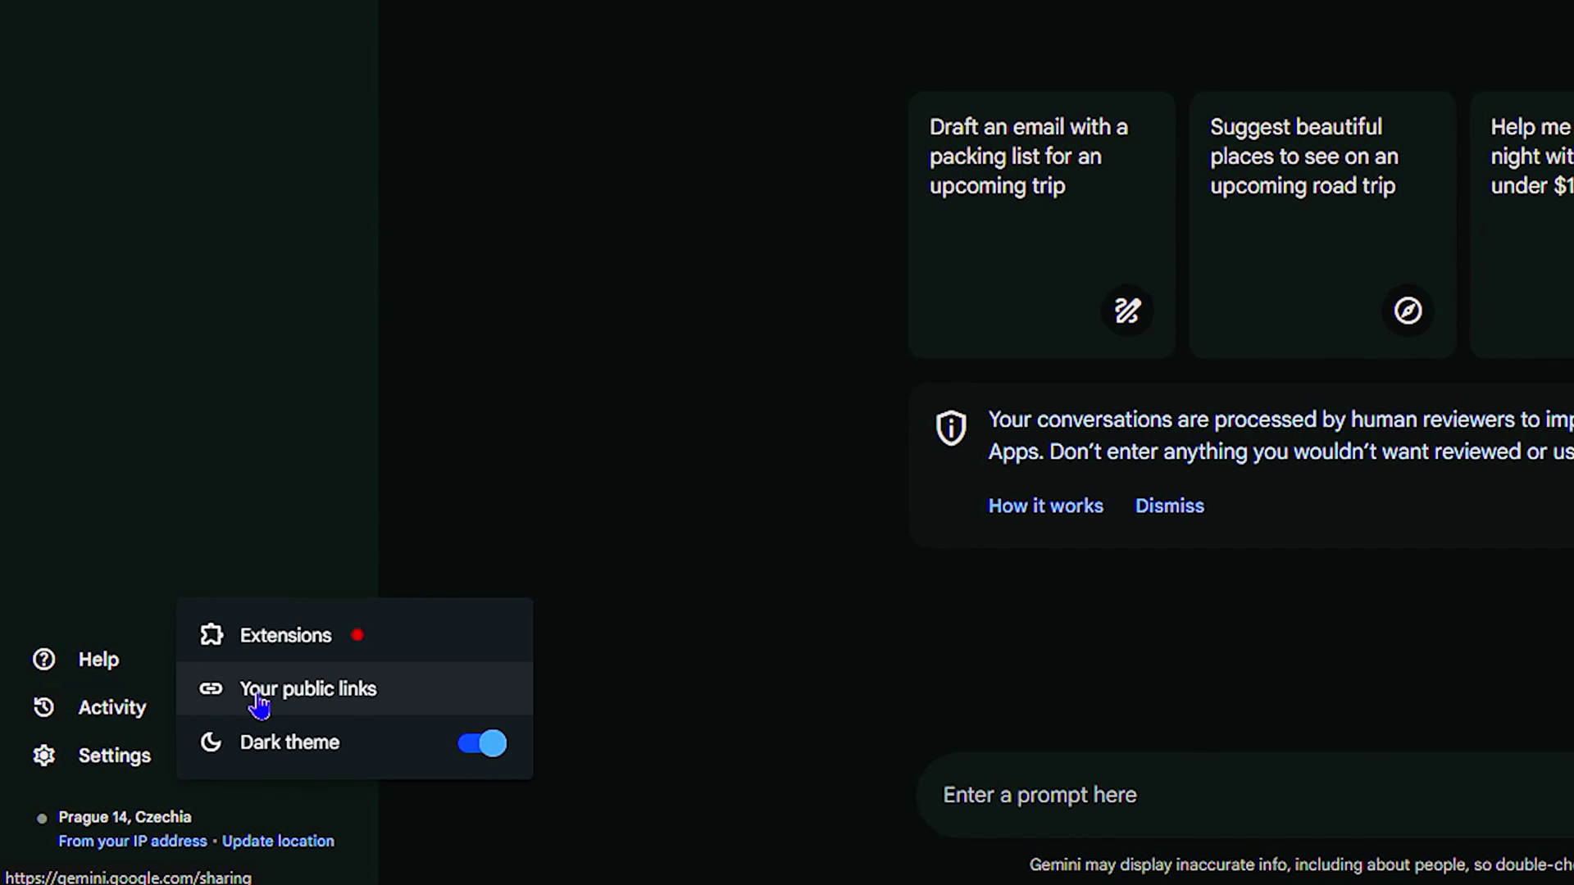
{"action": "left_click", "coordinate": [264, 644]}
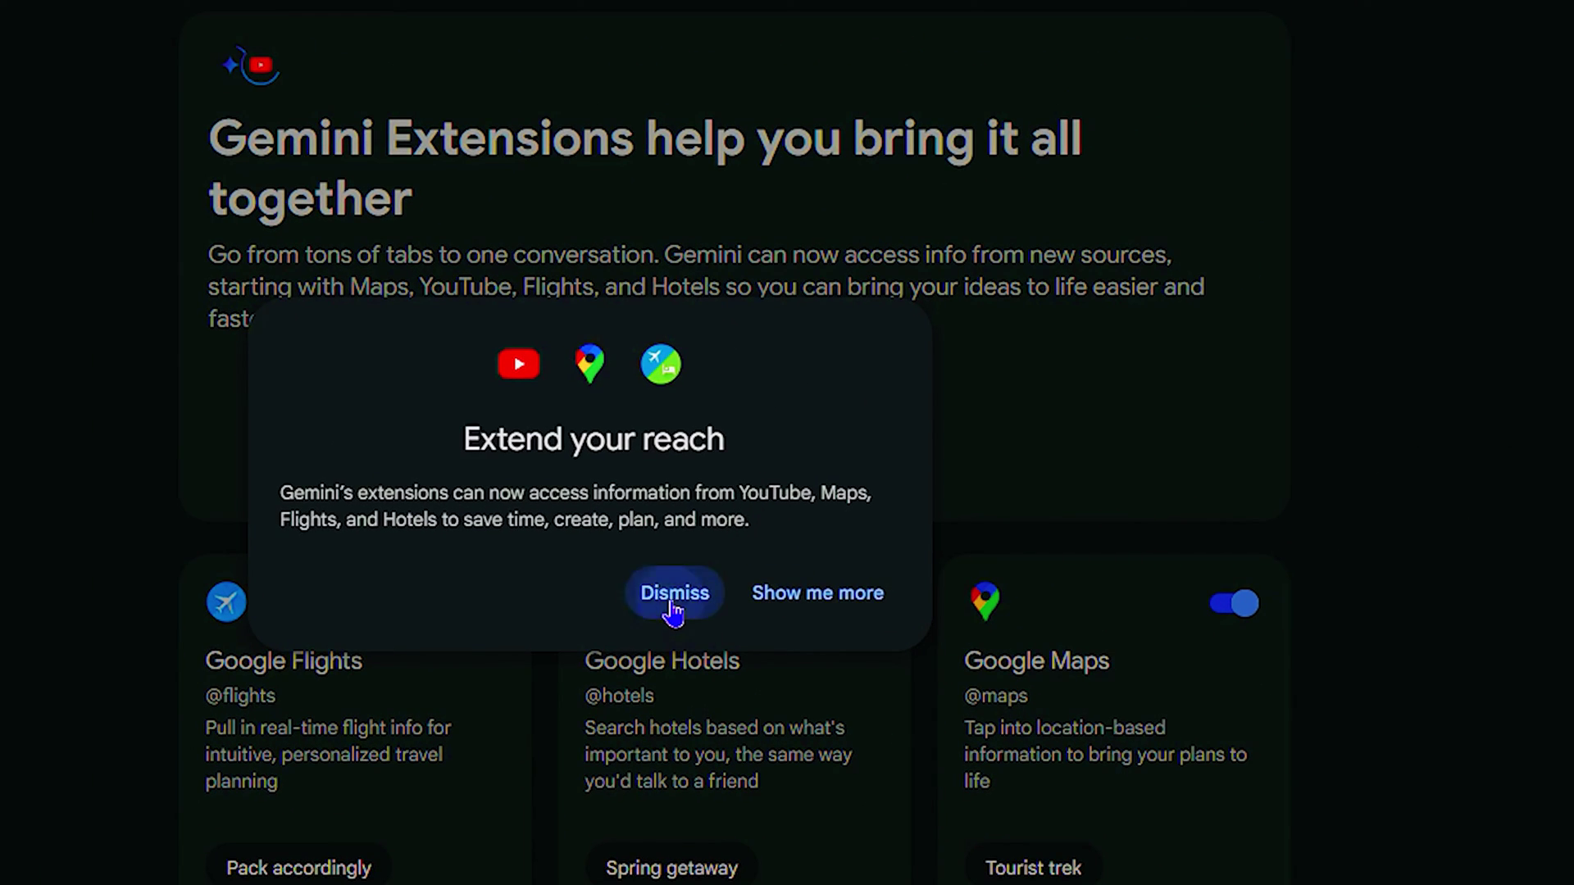
{"action": "left_click", "coordinate": [673, 611]}
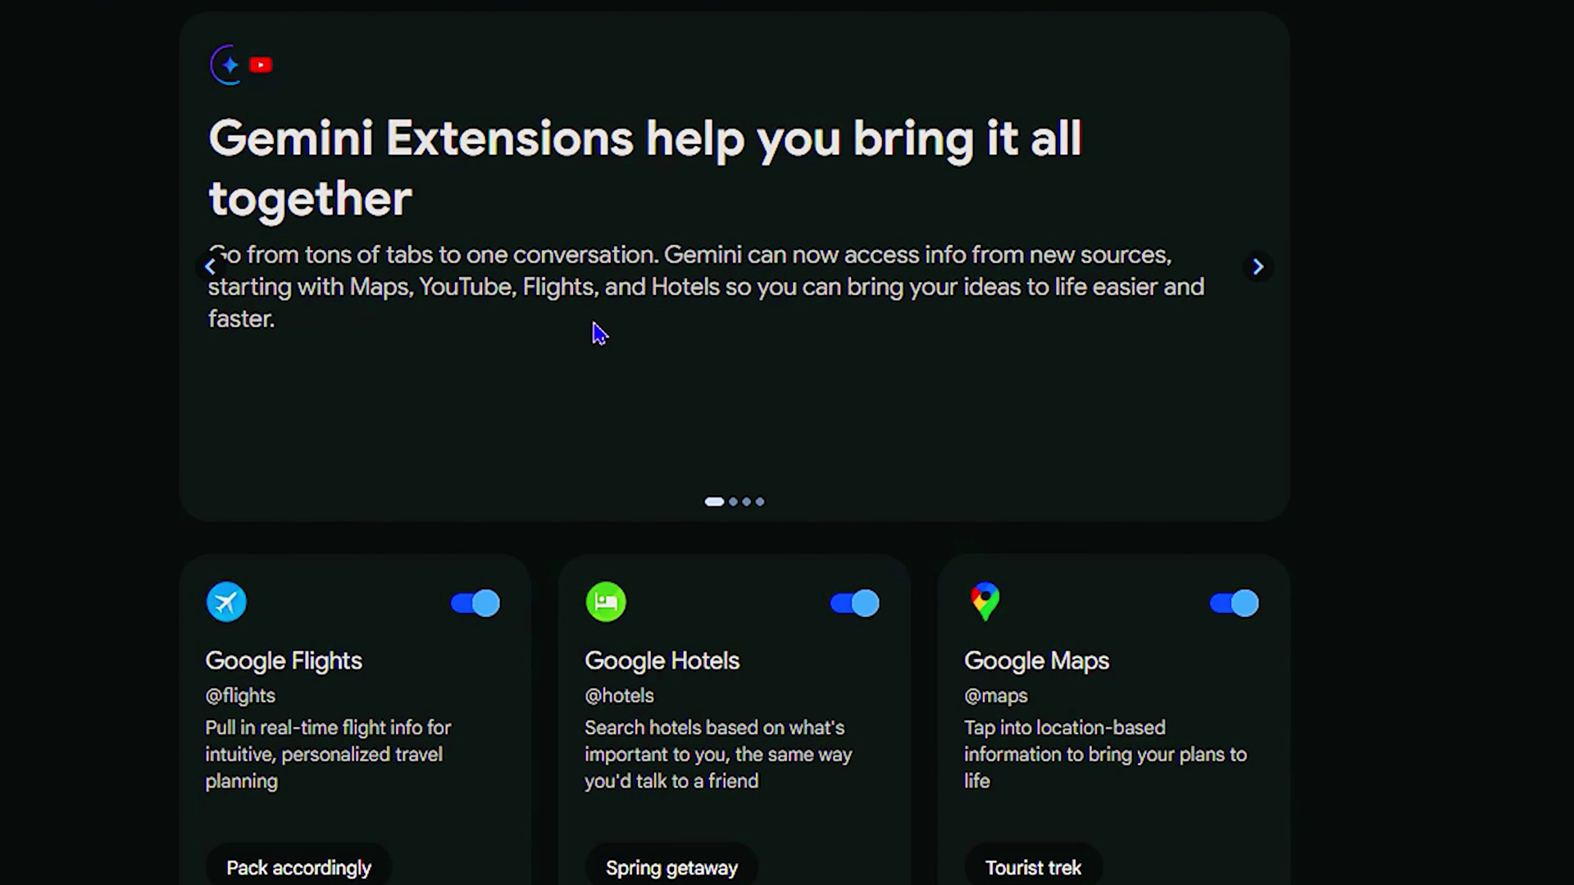
- Switch the YouTube extension off and back on, and return to the Gemini chat start page
{"action": "scroll", "coordinate": [655, 479], "scroll_direction": "down", "scroll_amount": 2}
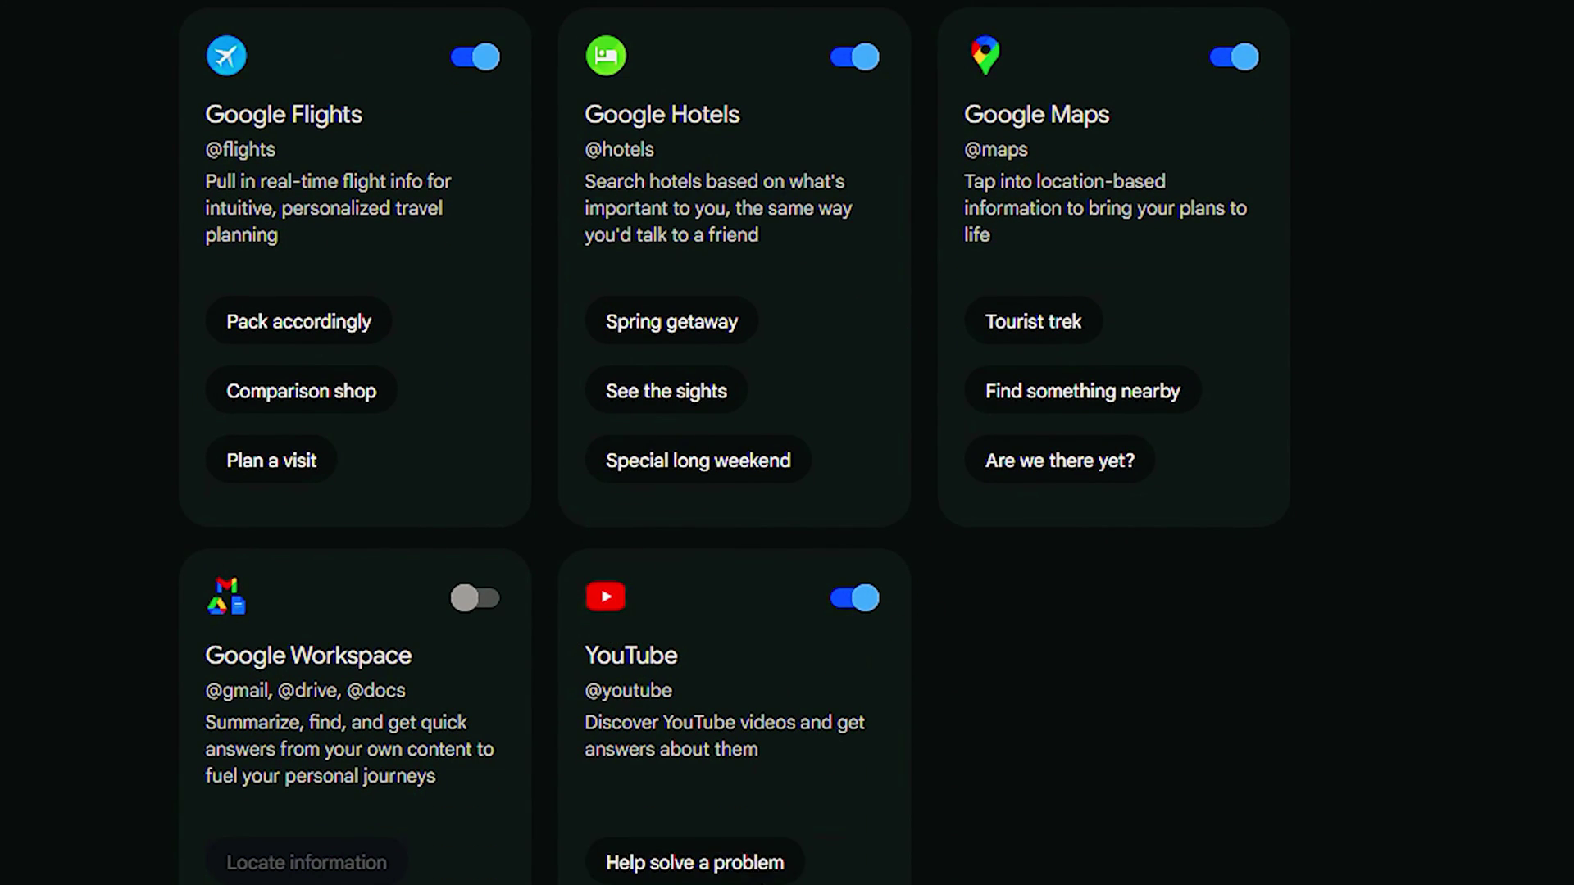
{"action": "left_click", "coordinate": [854, 602]}
{"action": "left_click", "coordinate": [852, 611]}
{"action": "scroll", "coordinate": [967, 512], "scroll_direction": "up", "scroll_amount": 5}
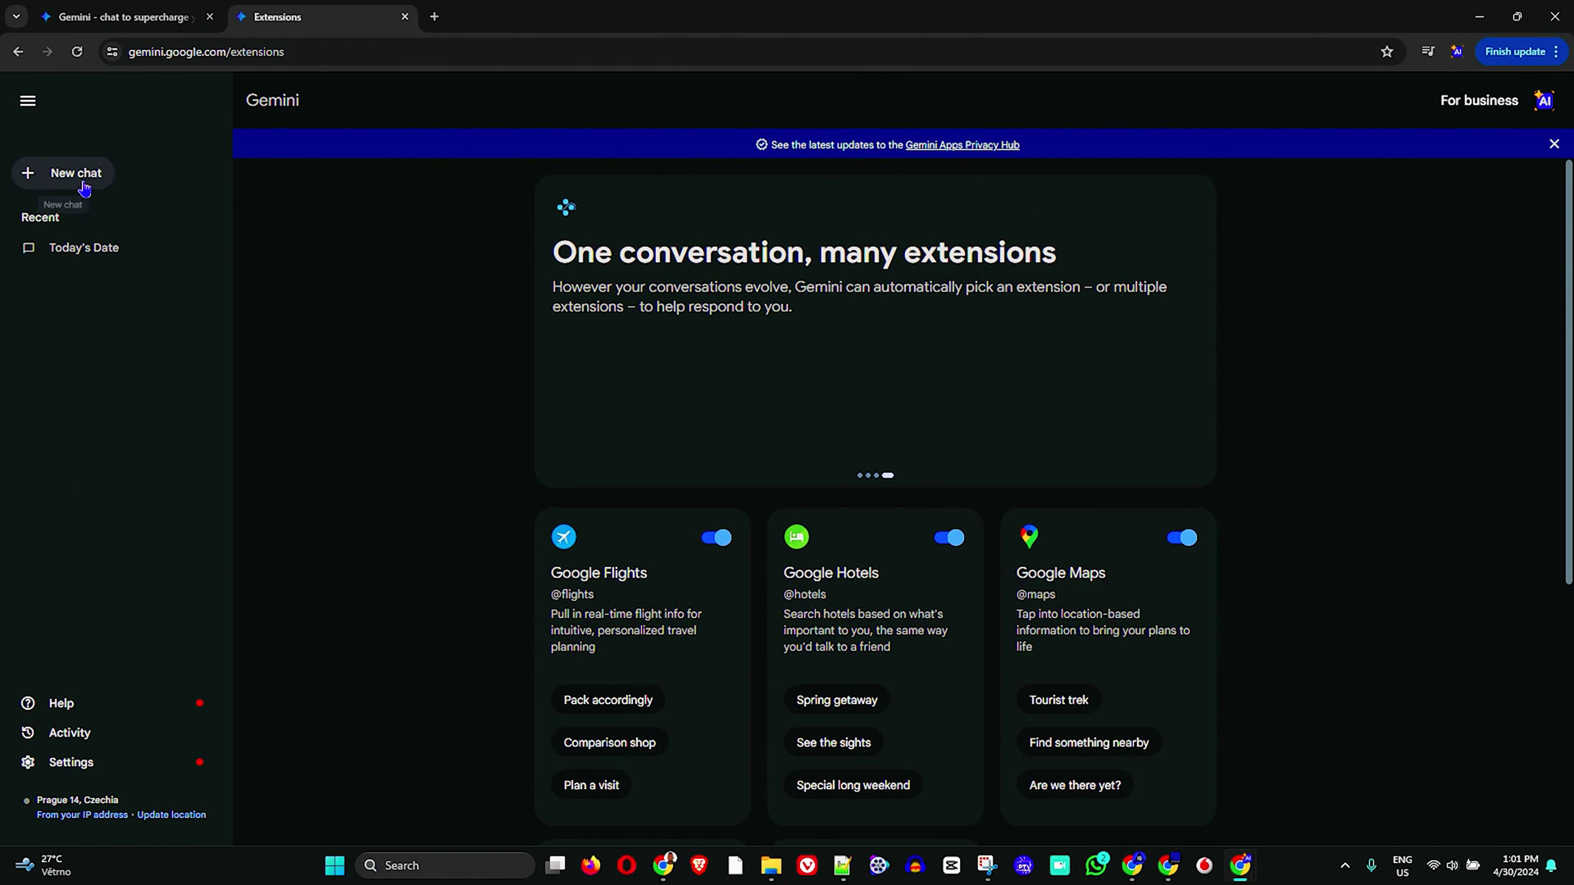
{"action": "key", "text": "alt+Left"}
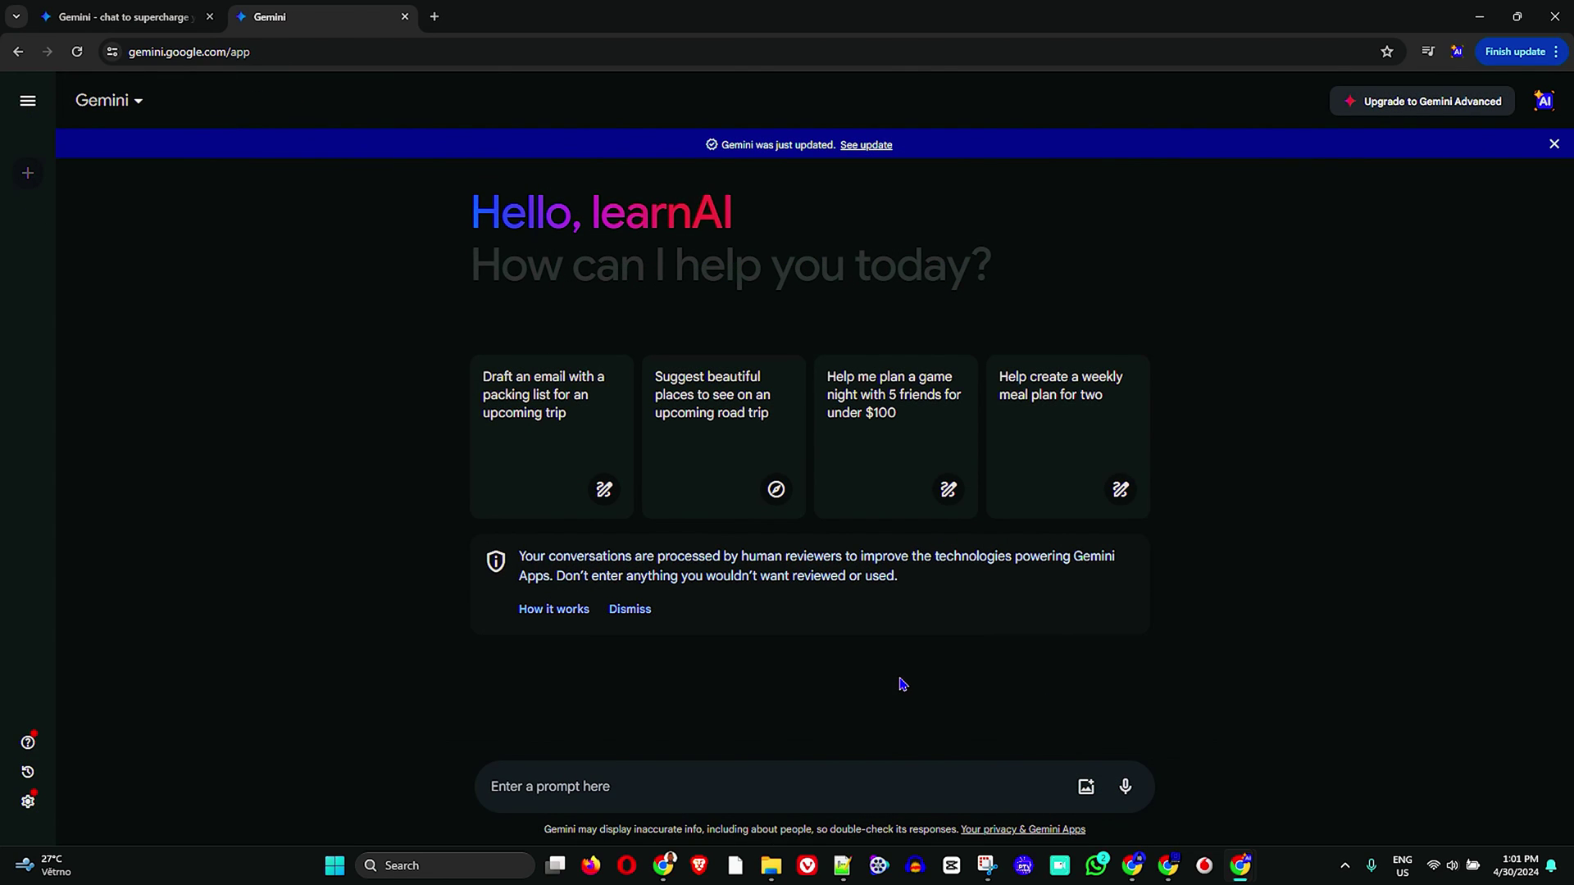